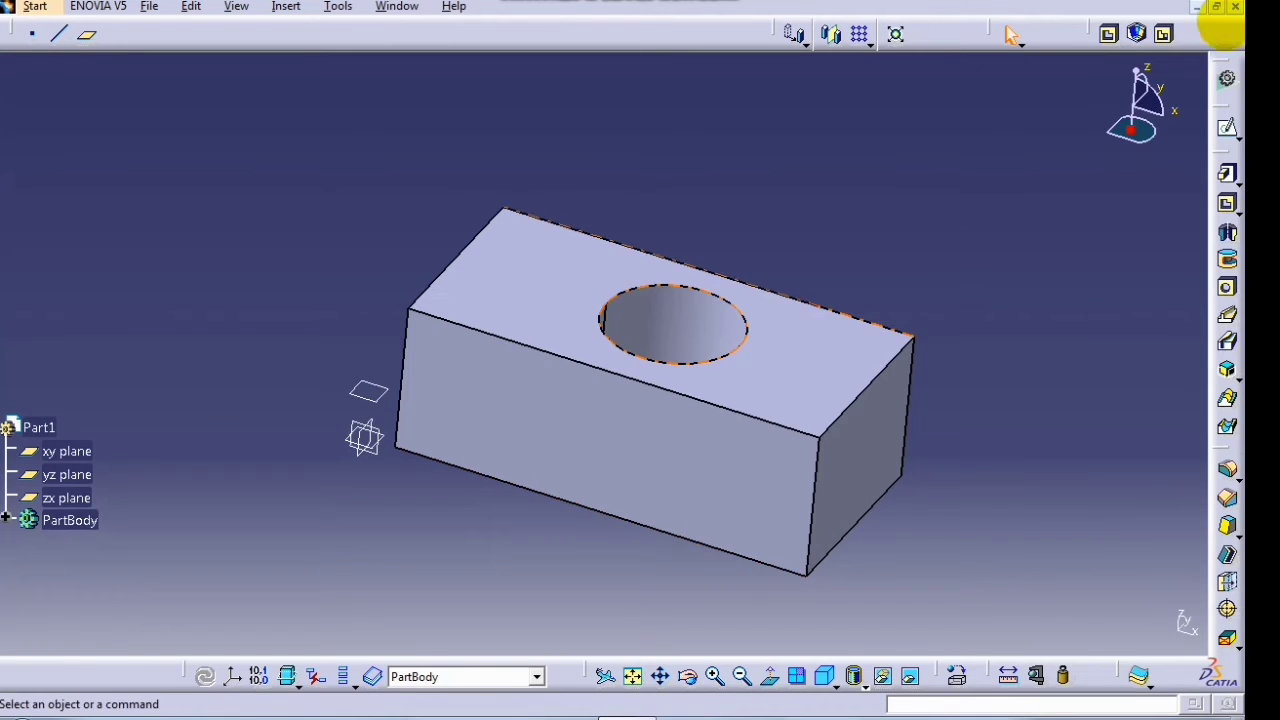
# - Close Part1, the block with a hole, and discard its changes without saving
pyautogui.click(1231, 8)
pyautogui.click(688, 397)
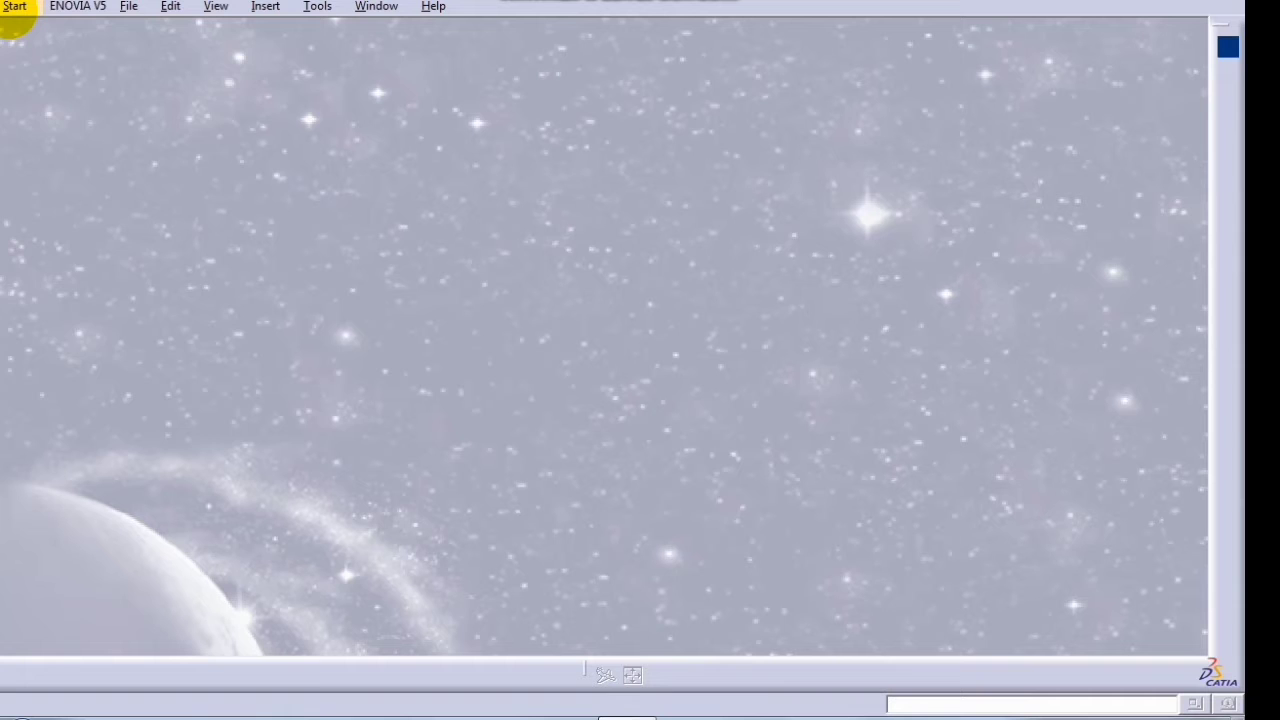
# - Create a new Part Design part, keeping the default name Part1
pyautogui.click(14, 8)
pyautogui.moveTo(86, 51)
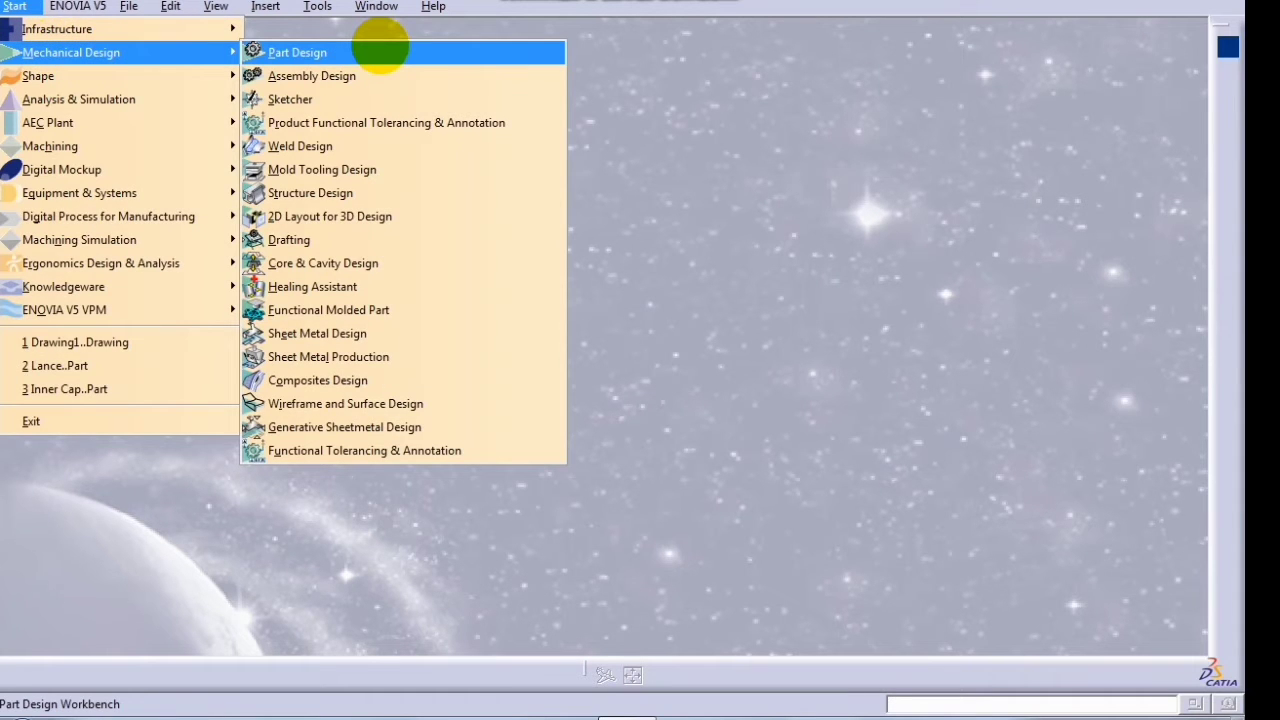
pyautogui.click(380, 45)
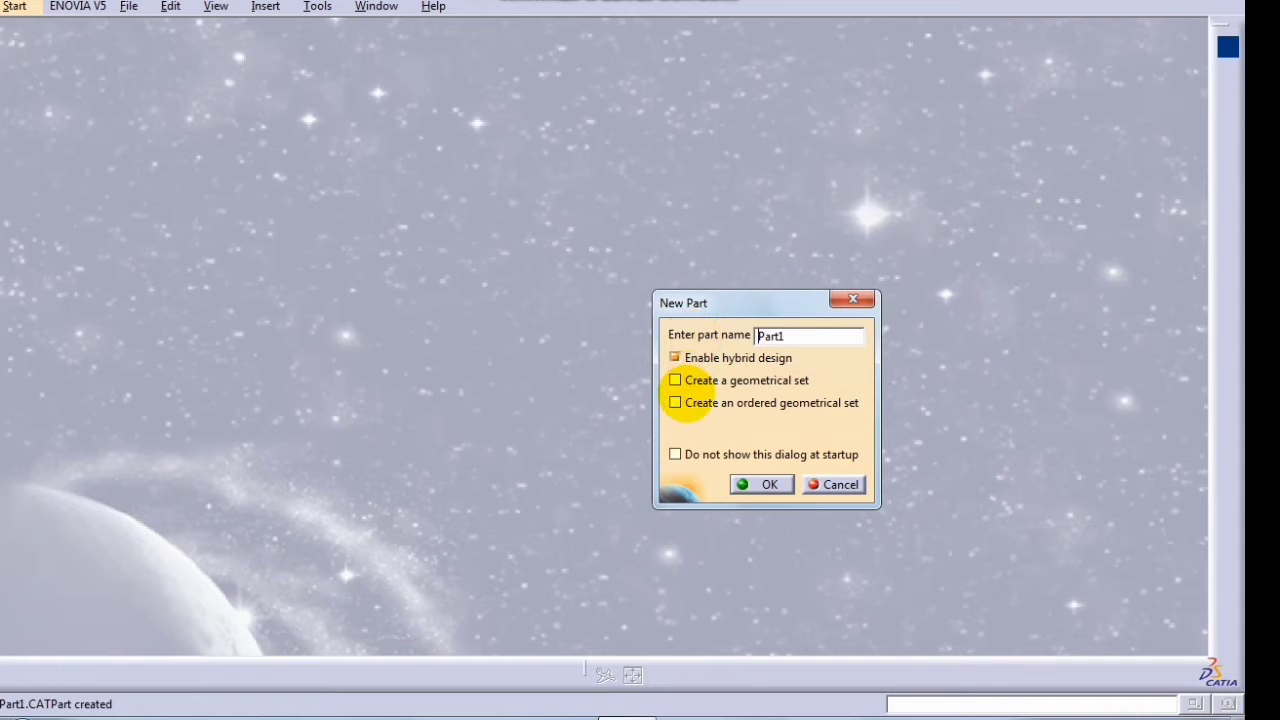
pyautogui.click(752, 484)
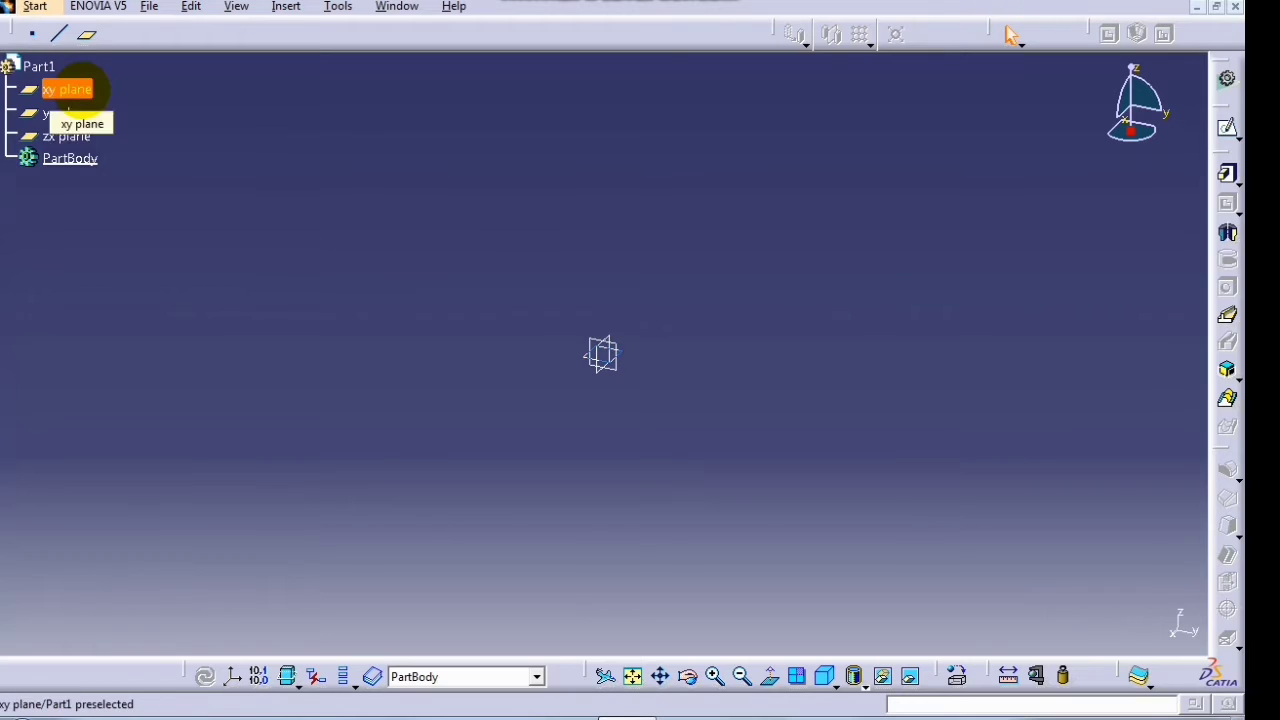
# - Sketch a rectangle on the xy plane from the origin, about 200 by 89 mm, then exit
pyautogui.click(67, 90)
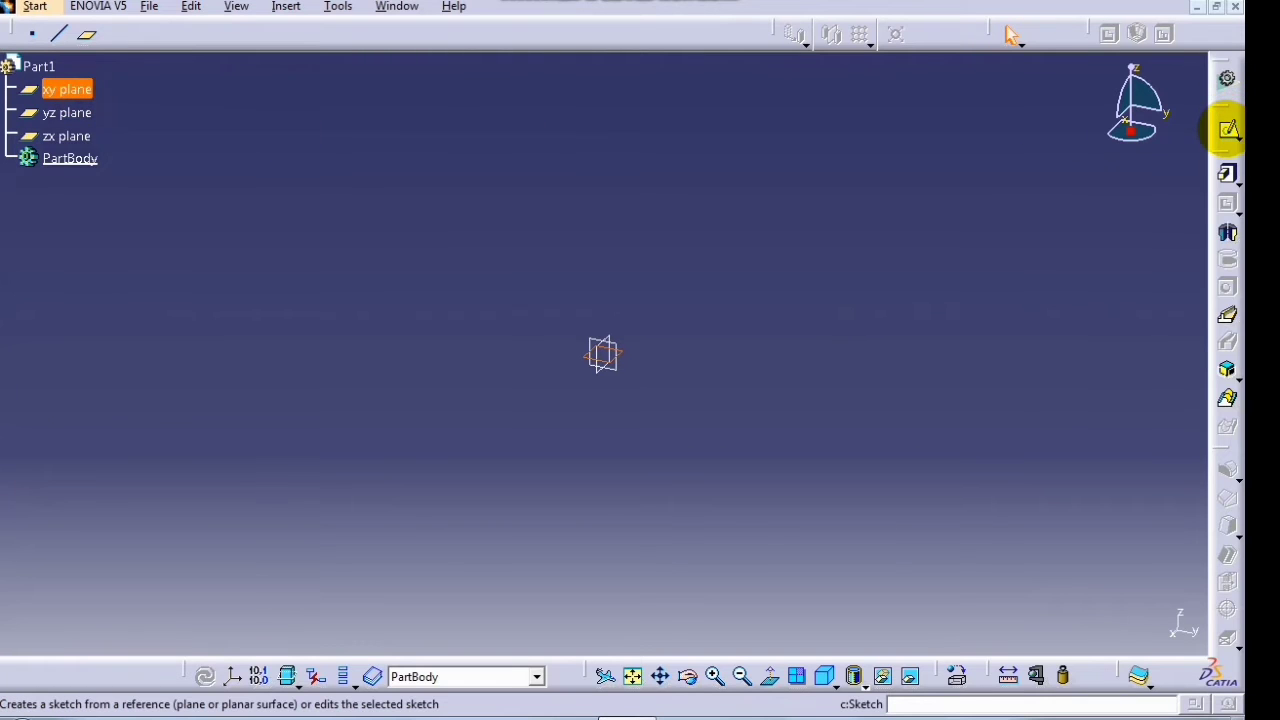
pyautogui.click(1228, 128)
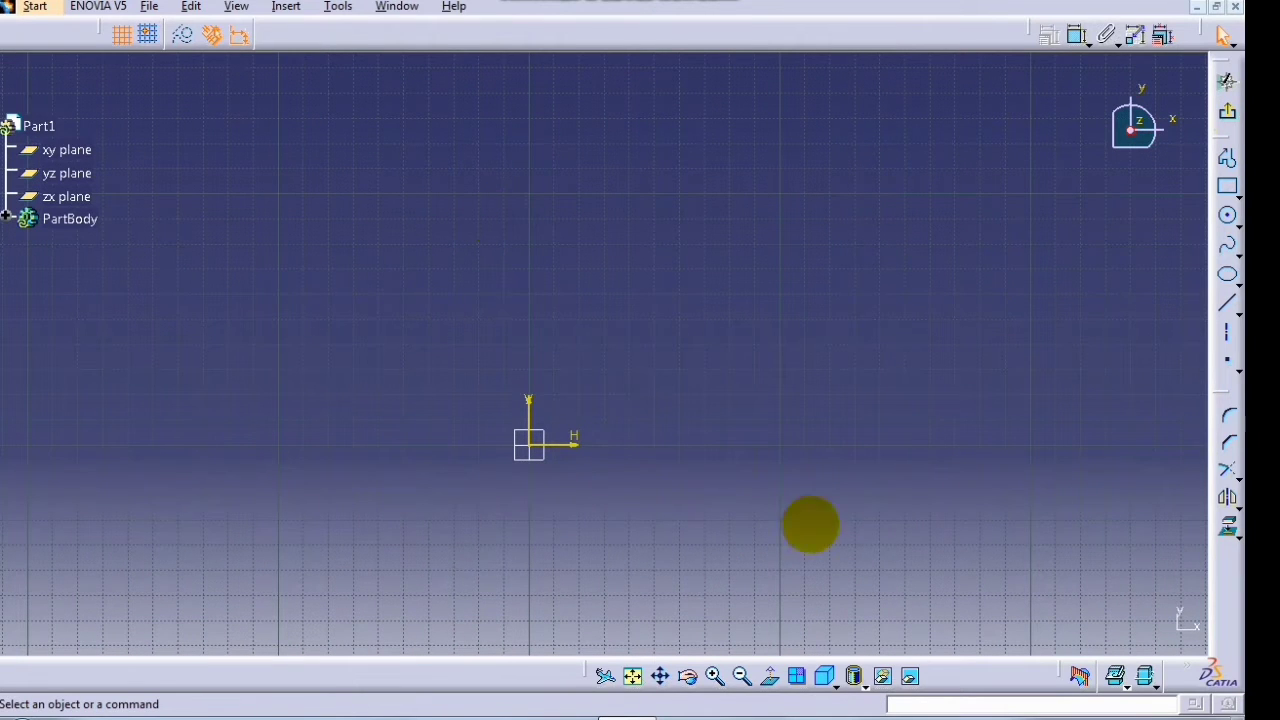
pyautogui.click(1226, 189)
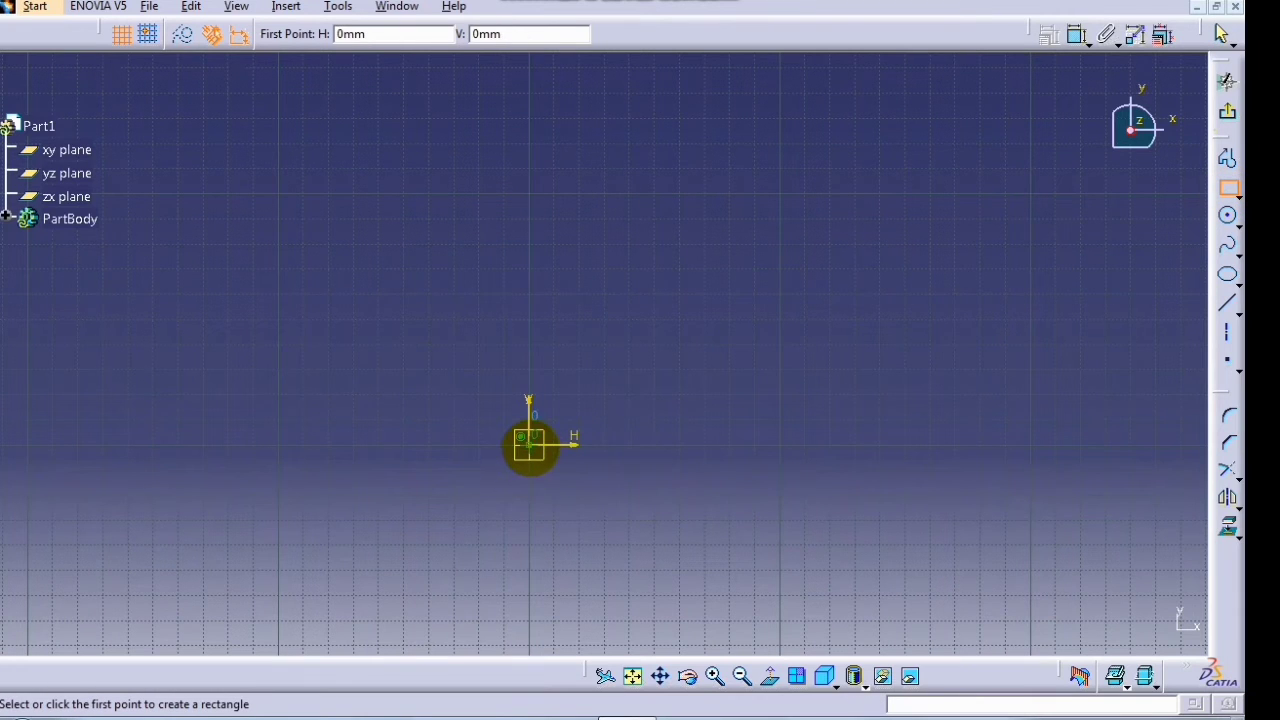
pyautogui.click(530, 445)
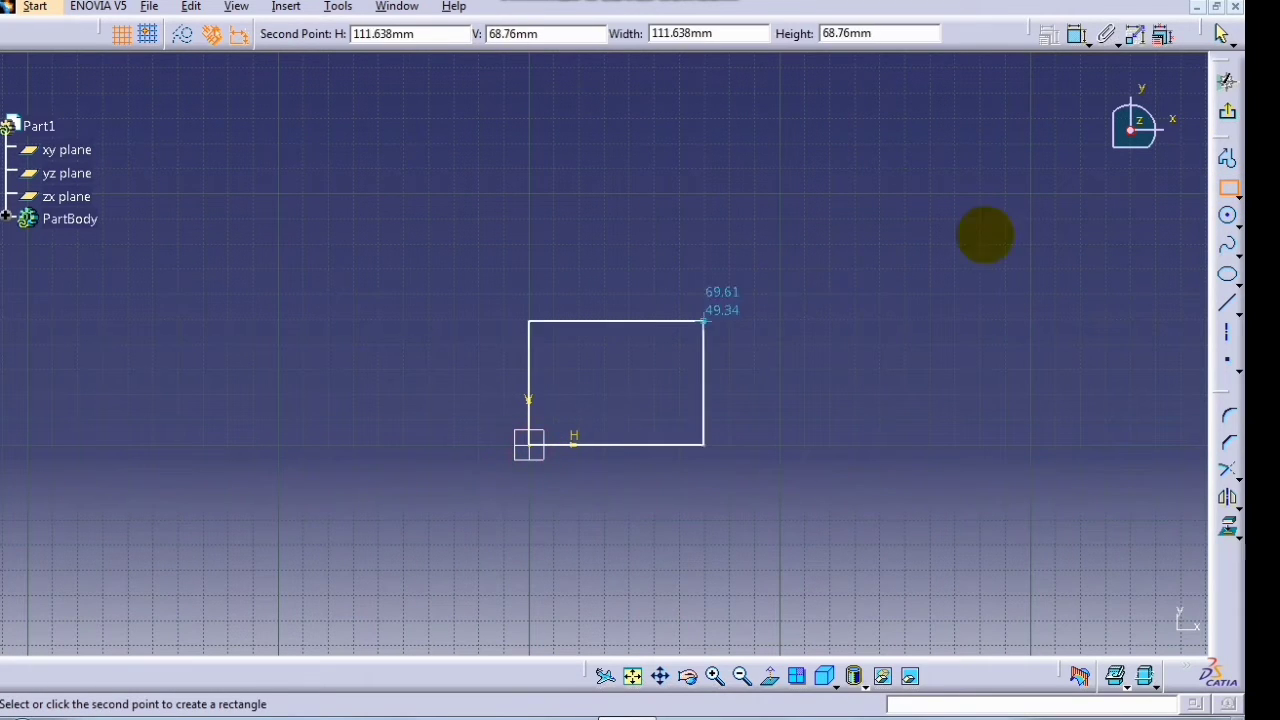
pyautogui.click(1035, 217)
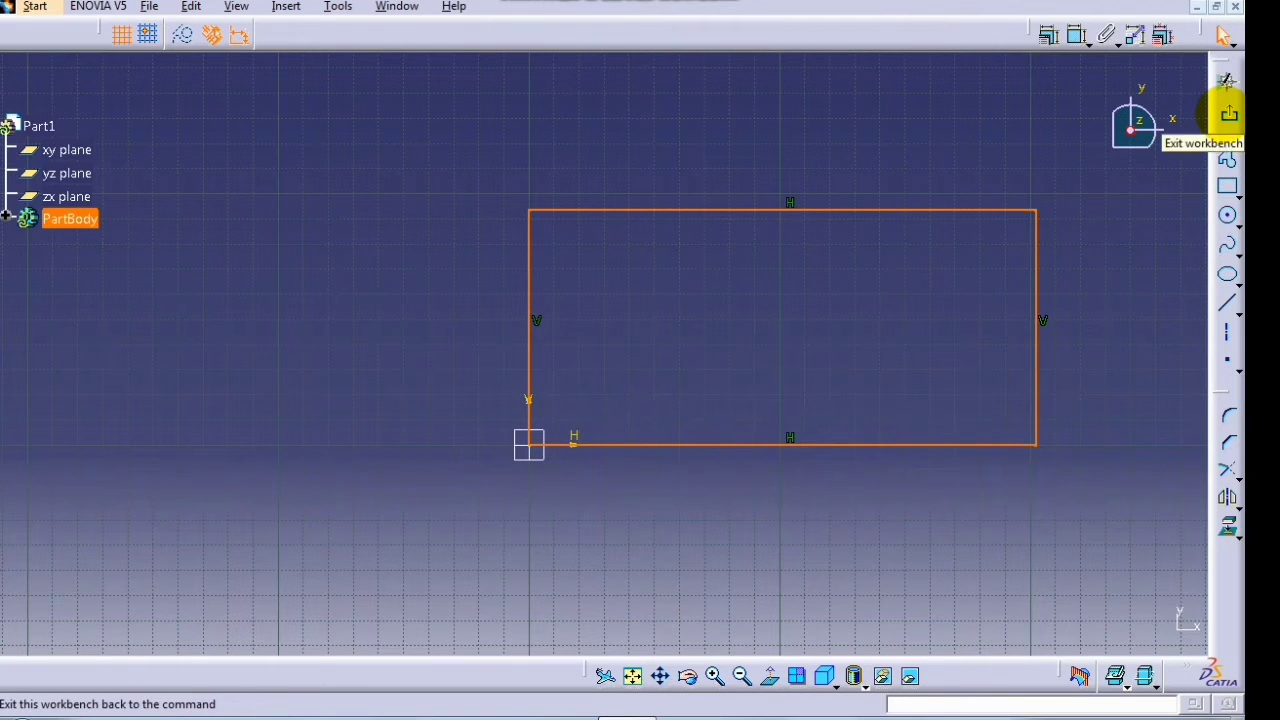
pyautogui.click(1228, 113)
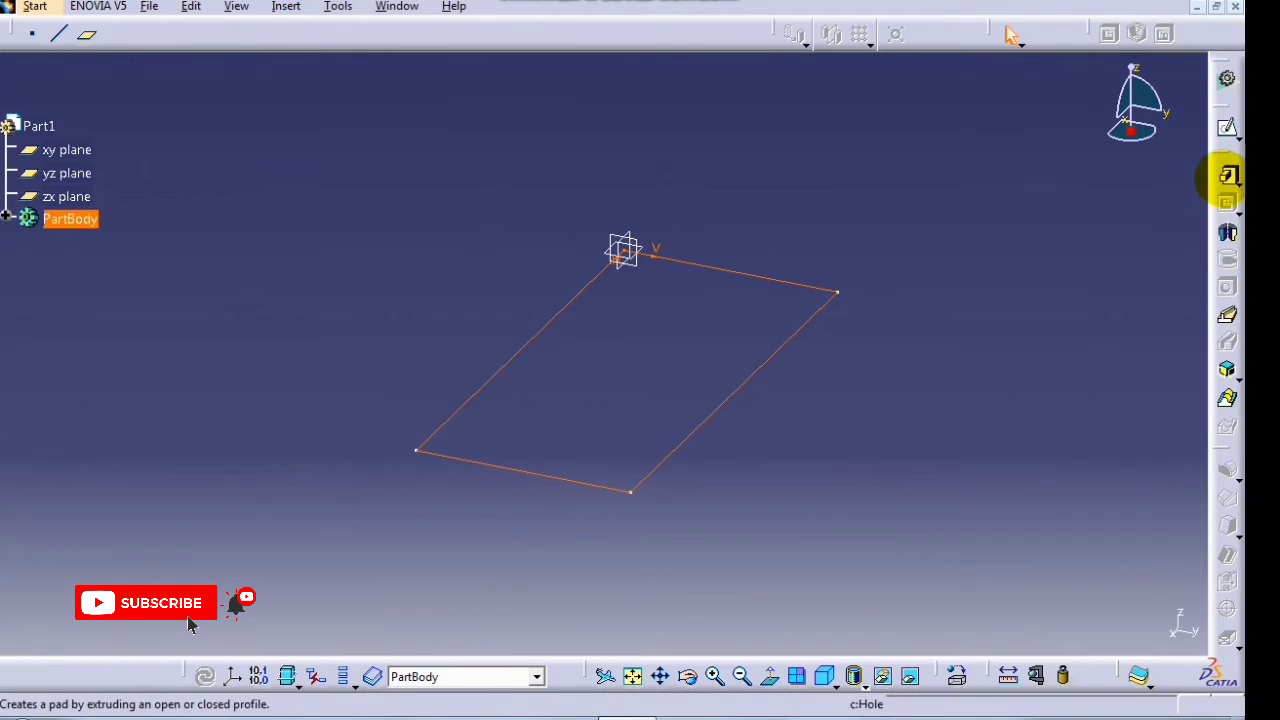
# - Pad Sketch.1 to a 60 mm tall block and orbit to show its top face
pyautogui.click(1228, 175)
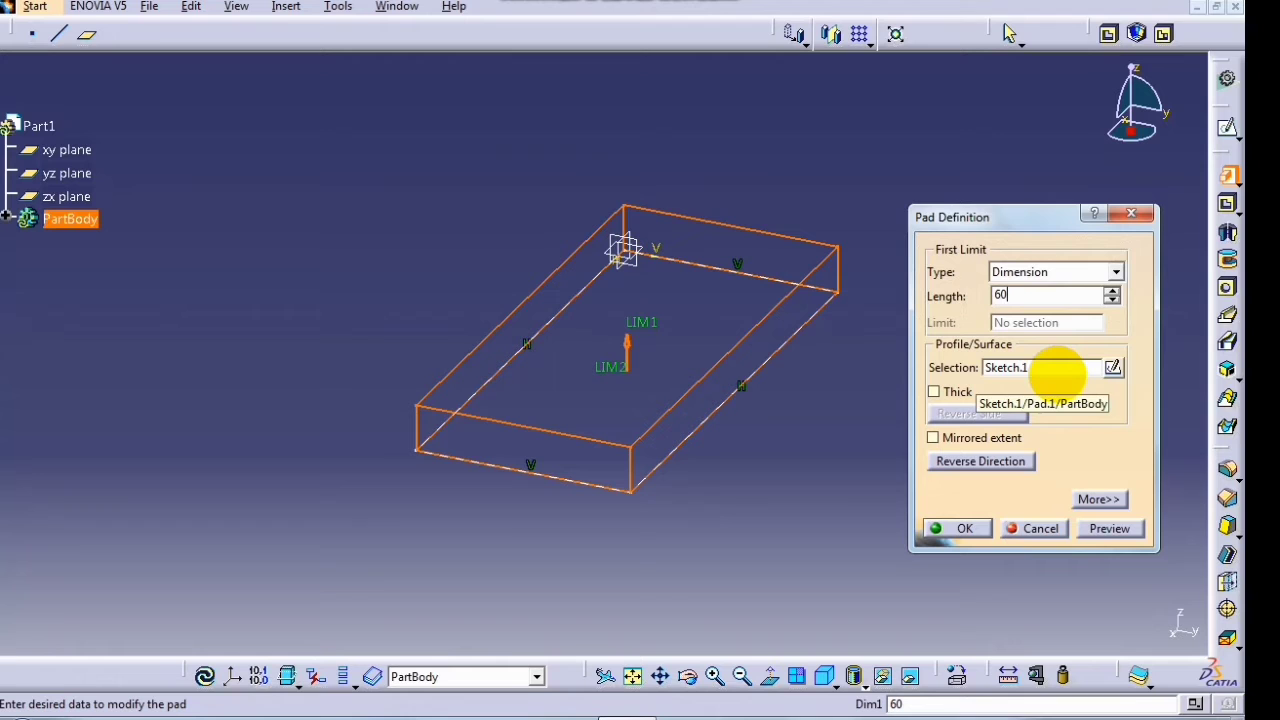
pyautogui.click(1109, 528)
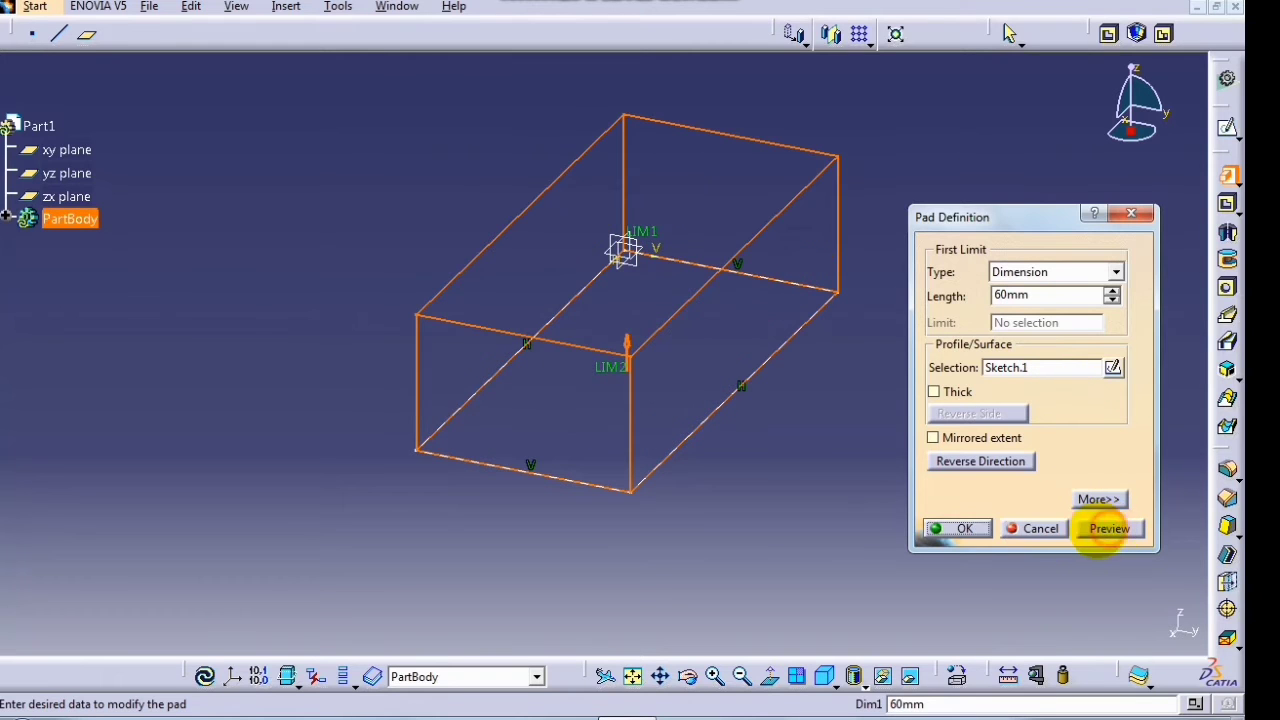
pyautogui.click(963, 528)
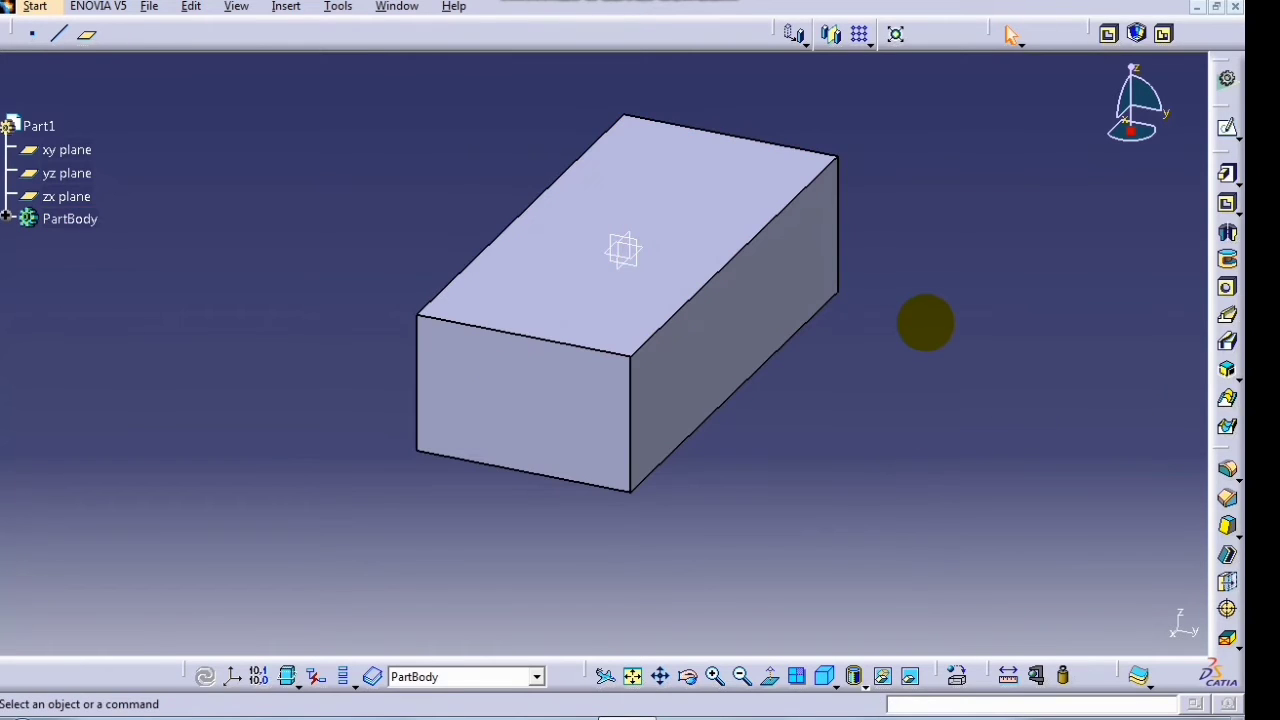
pyautogui.moveTo(925, 318); pyautogui.dragTo(925, 325, button='middle')
pyautogui.moveTo(925, 380); pyautogui.dragTo(926, 469, button='middle')
pyautogui.moveTo(894, 123); pyautogui.dragTo(648, 348, button='middle')
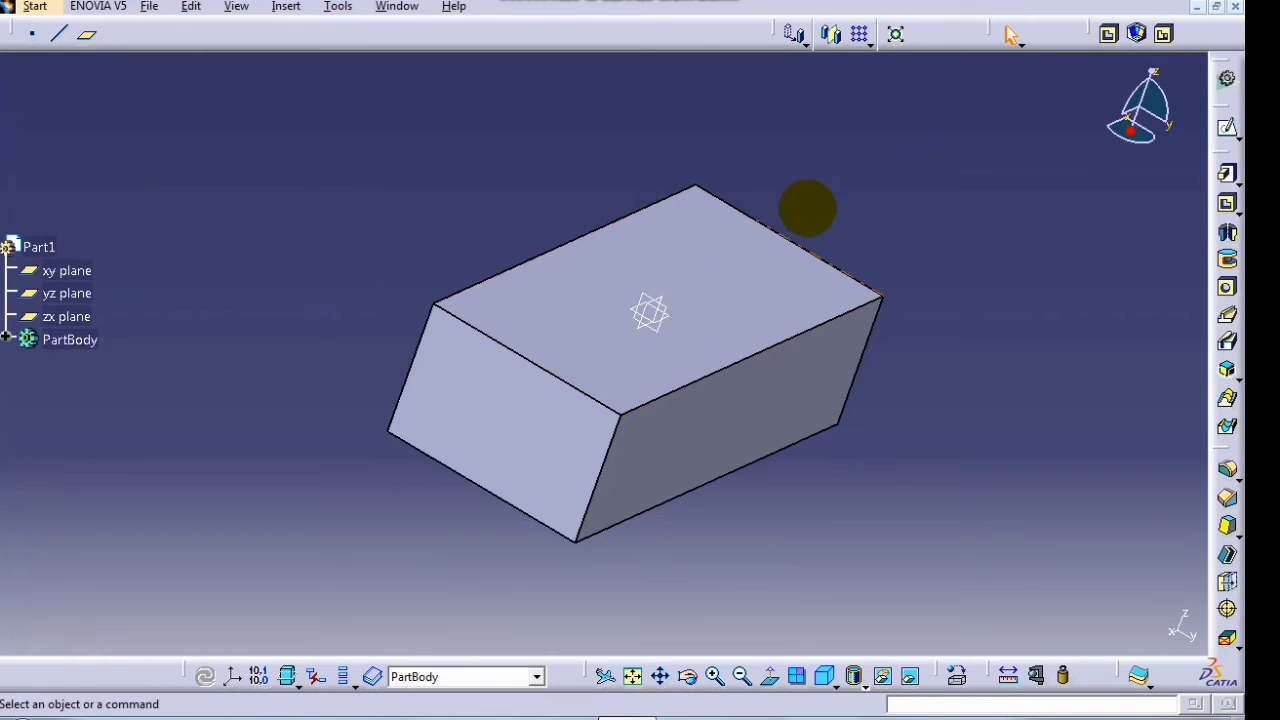
# - Draw a single circle near the middle of the block's top face as Sketch.2
pyautogui.click(742, 297)
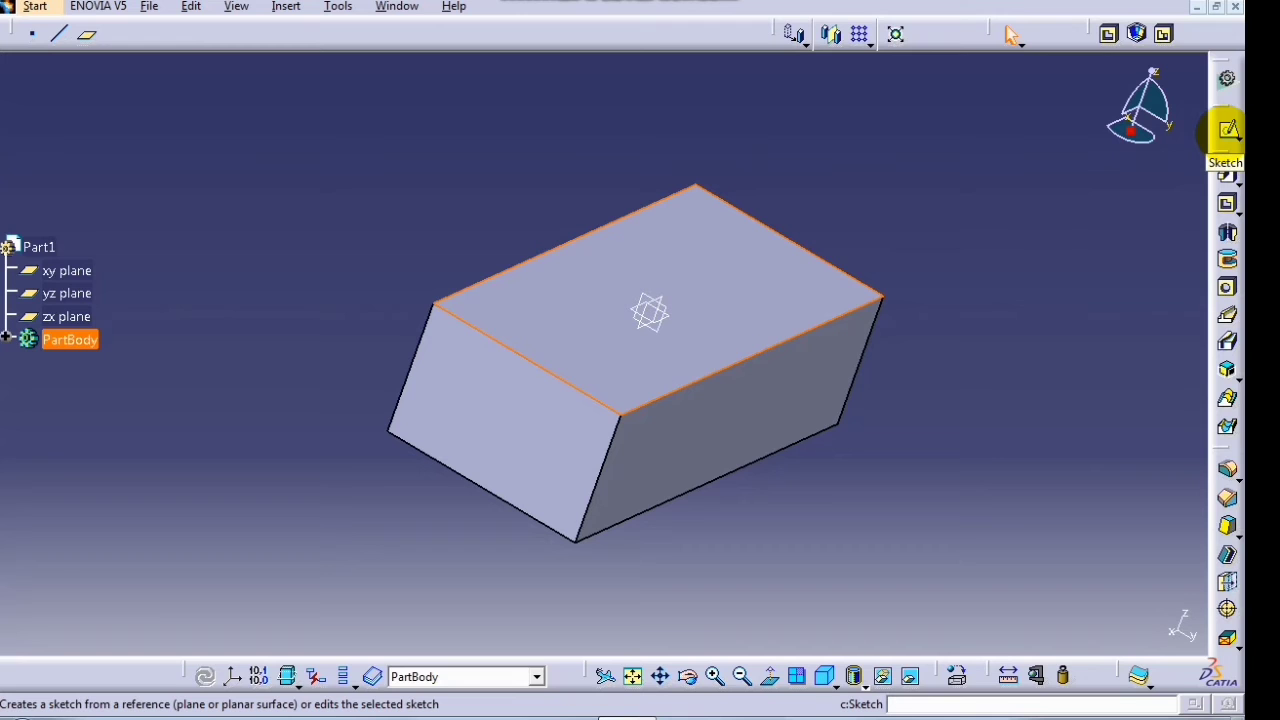
pyautogui.click(1229, 130)
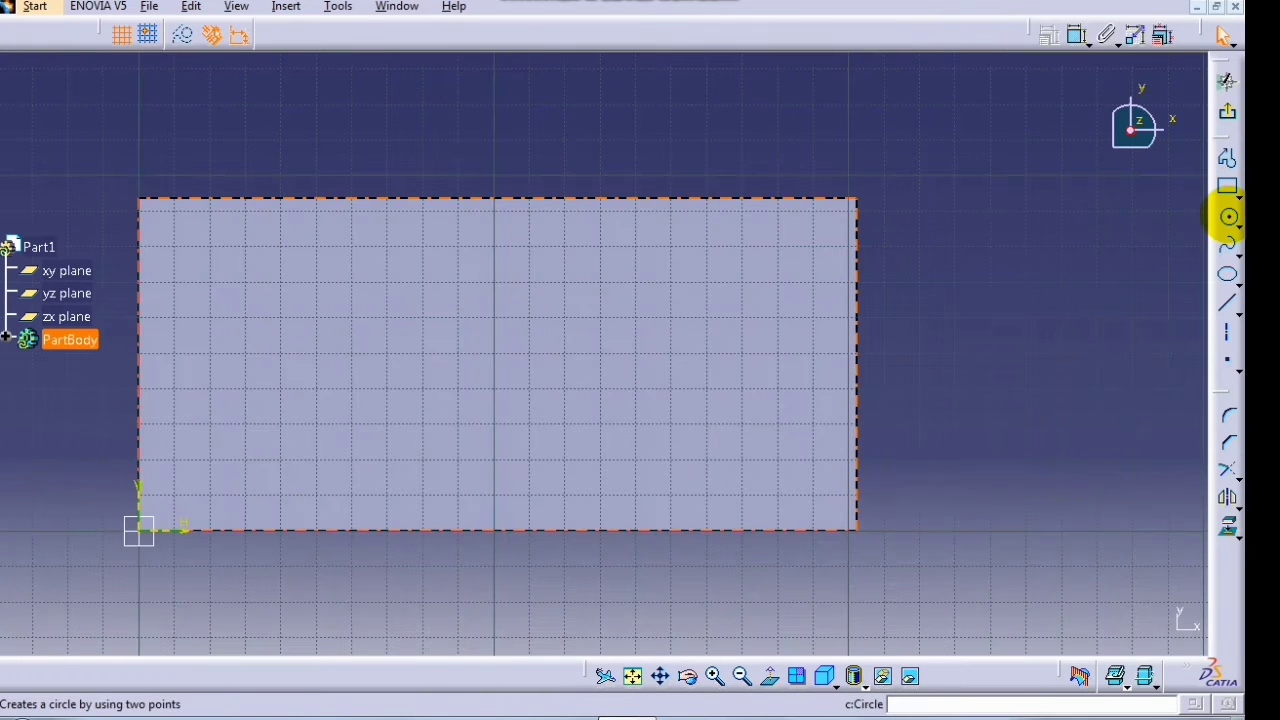
pyautogui.click(1229, 217)
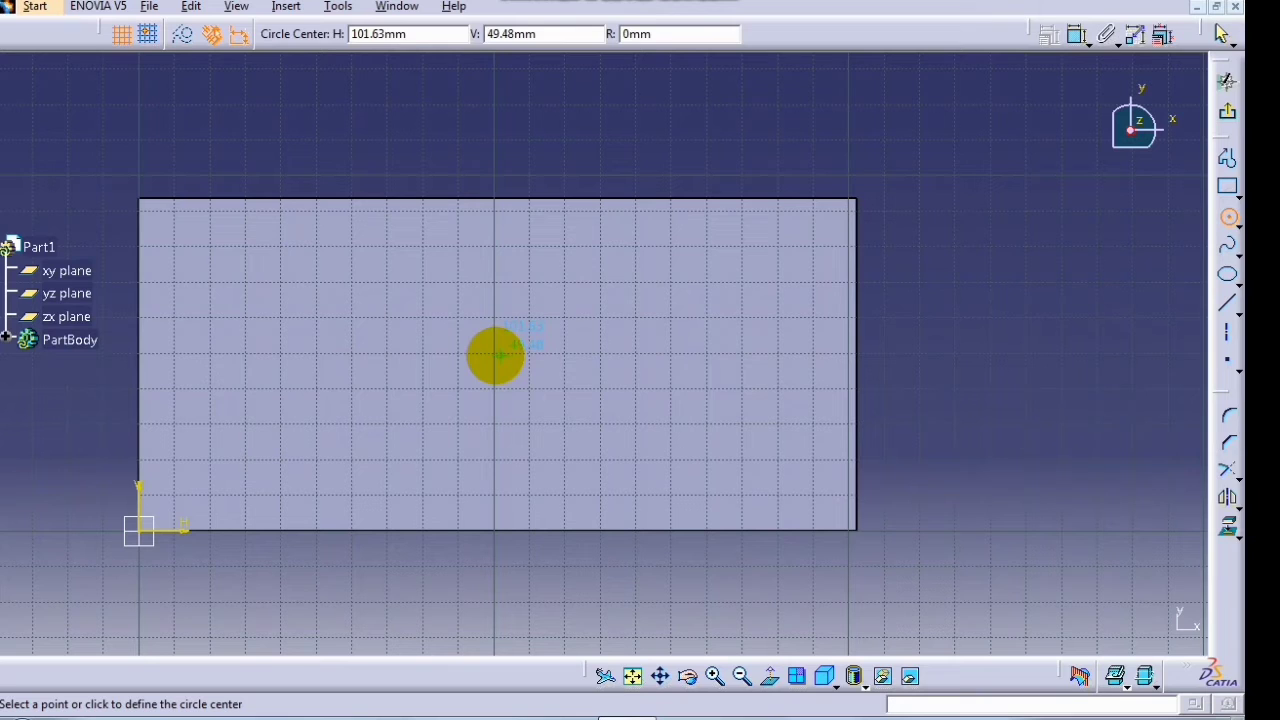
pyautogui.click(495, 355)
pyautogui.click(547, 431)
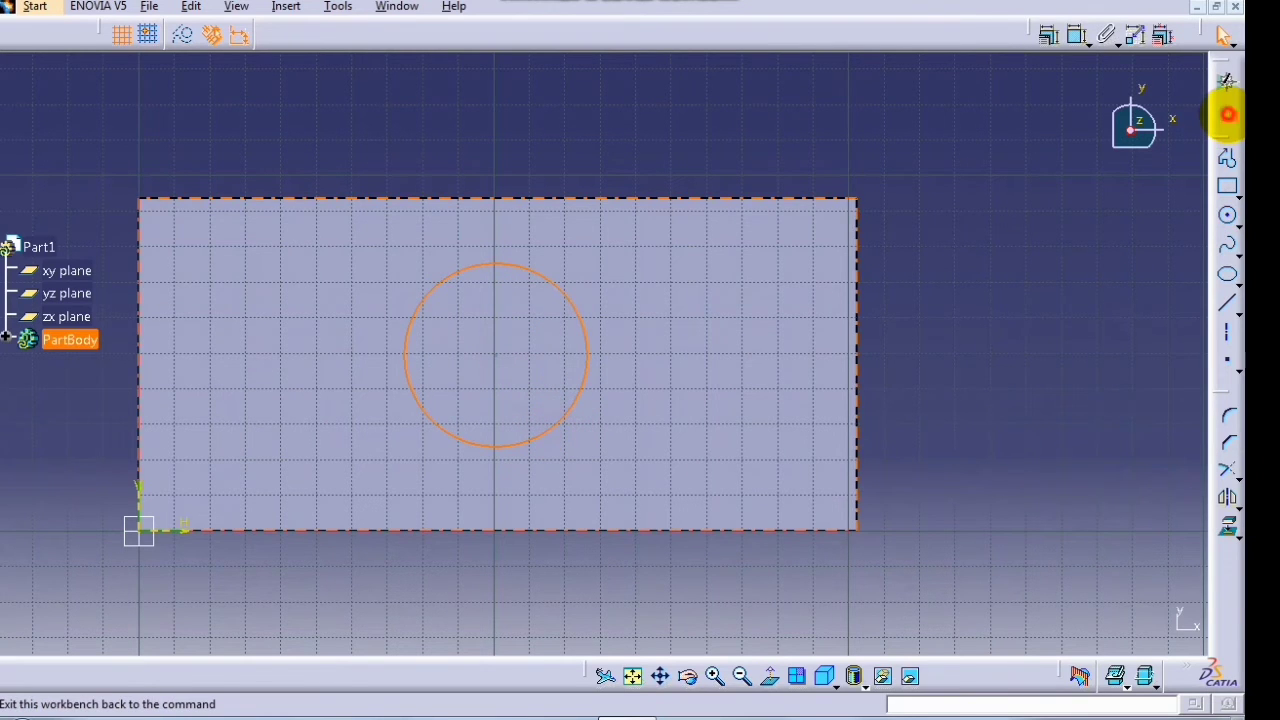
pyautogui.click(1228, 115)
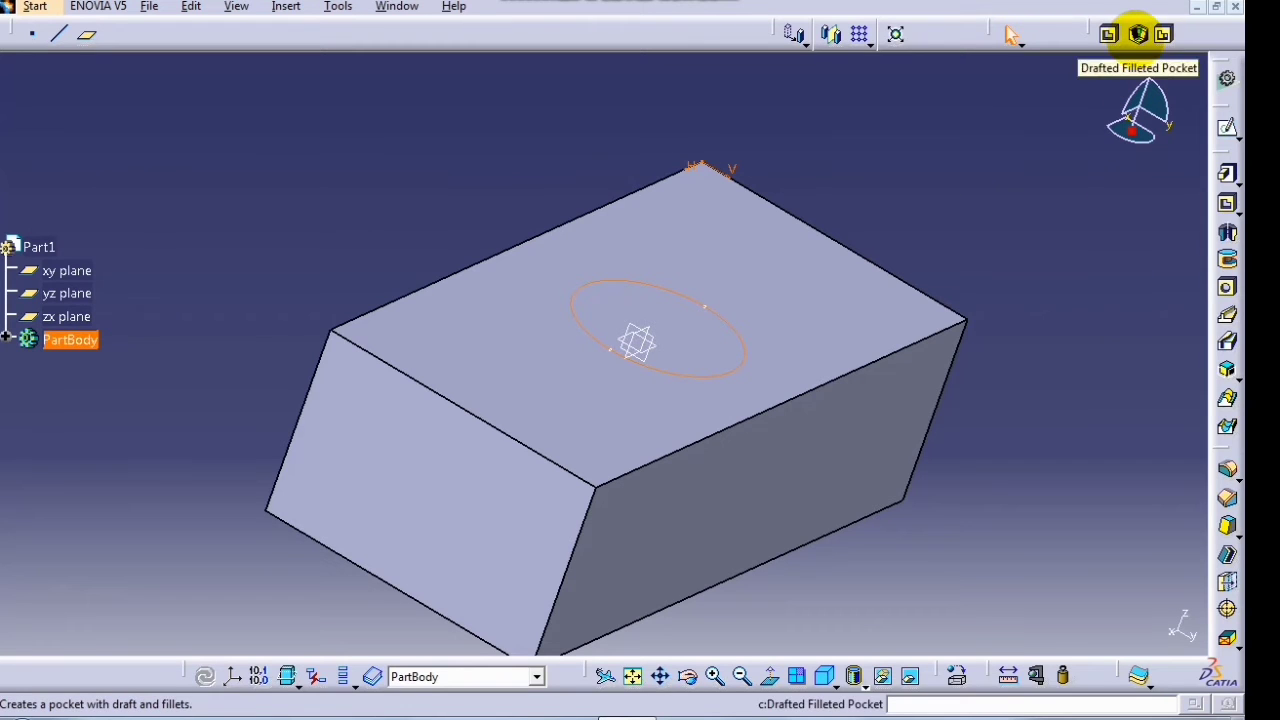
# - Start a Drafted Filleted Pocket from the circle sketch and orbit to view its preview
pyautogui.click(1138, 34)
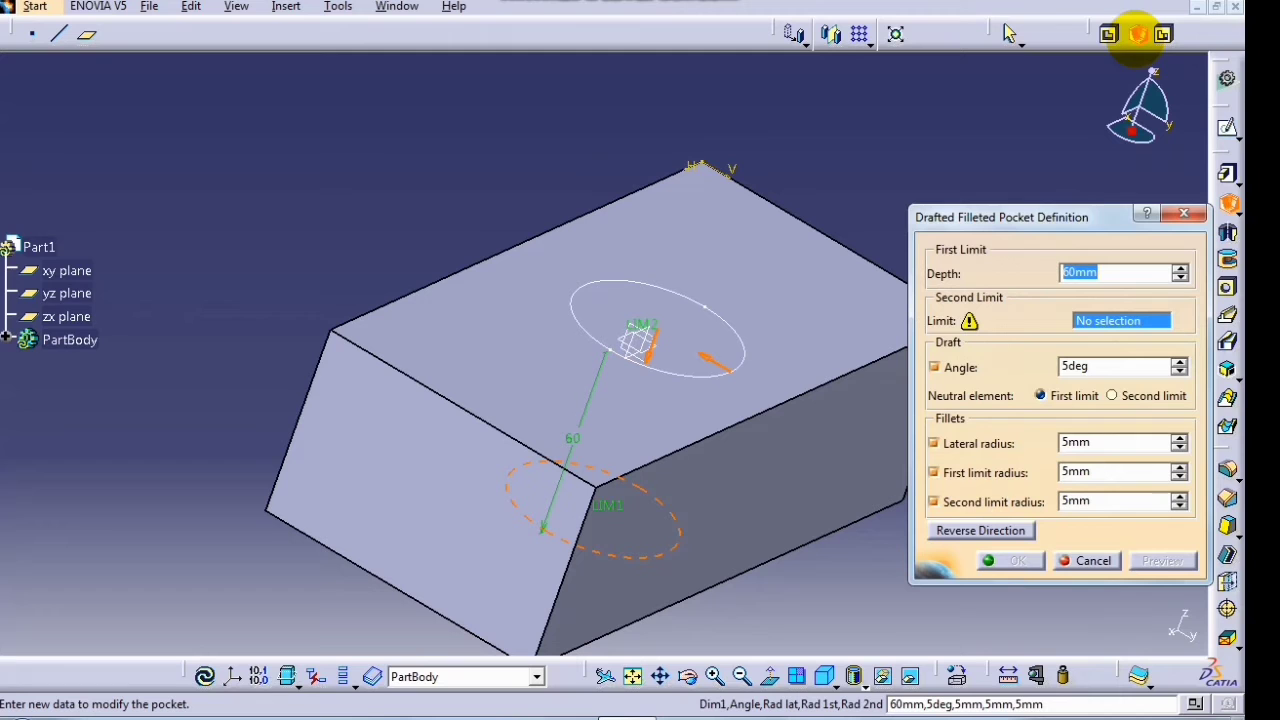
pyautogui.moveTo(879, 214); pyautogui.dragTo(771, 177, button='middle')
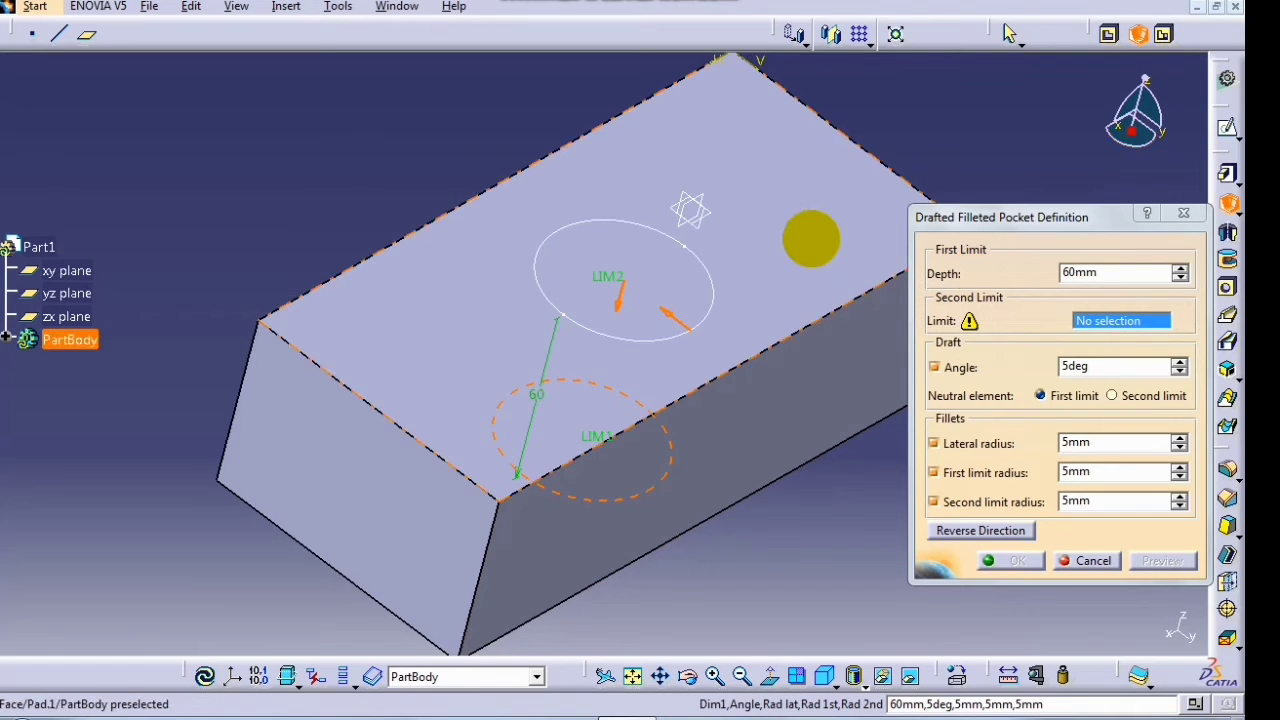
# - Set the block's top face as the pocket's second limit and begin editing the draft angle
pyautogui.click(810, 237)
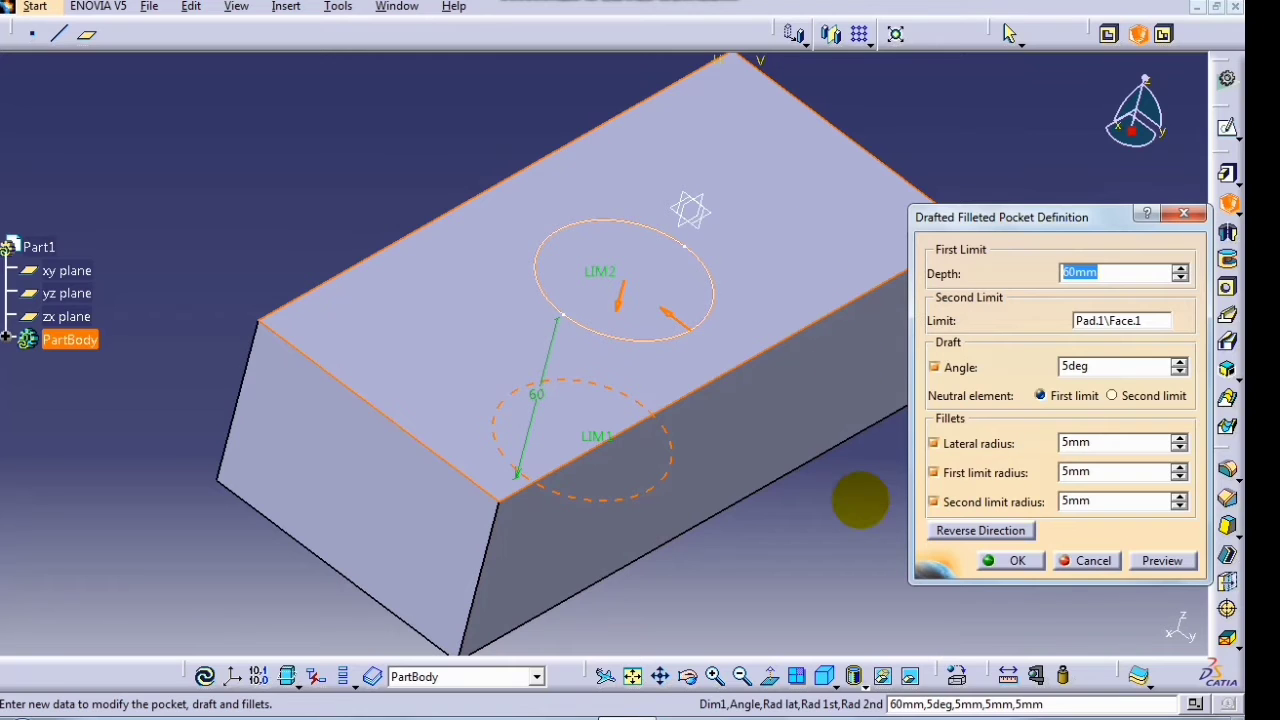
pyautogui.moveTo(857, 500); pyautogui.dragTo(800, 443, button='middle')
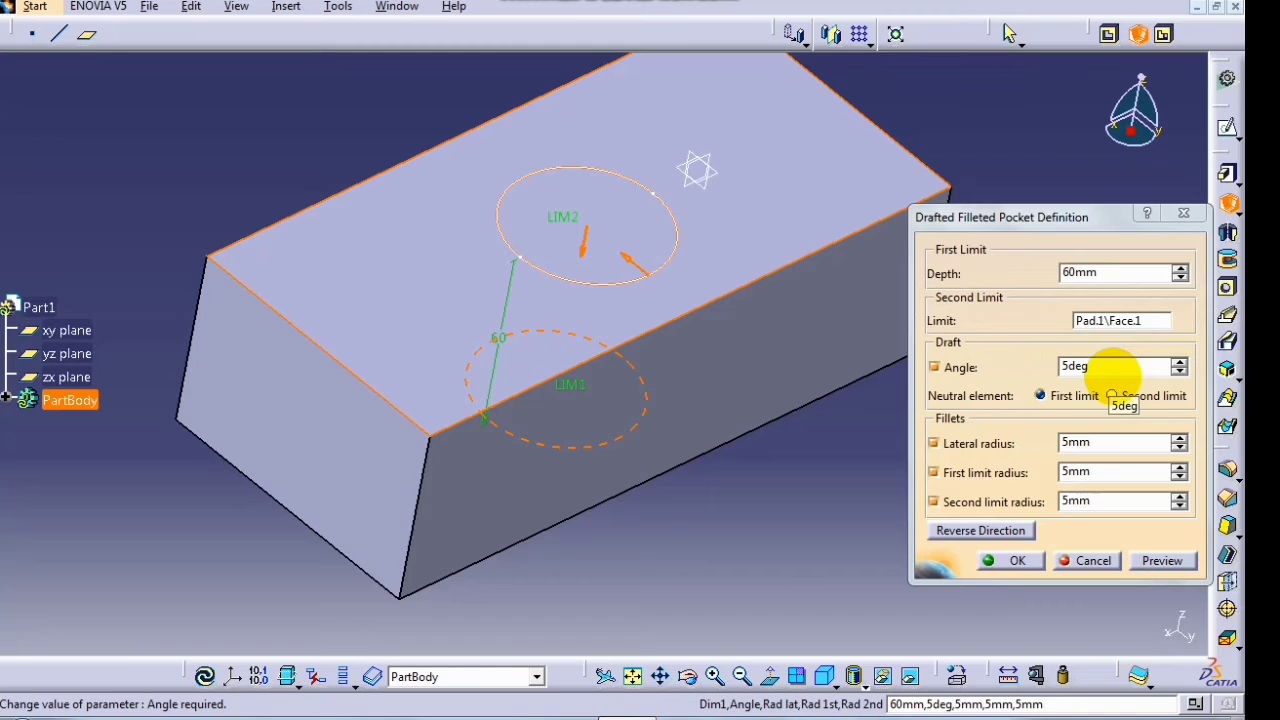
pyautogui.doubleClick(1085, 367)
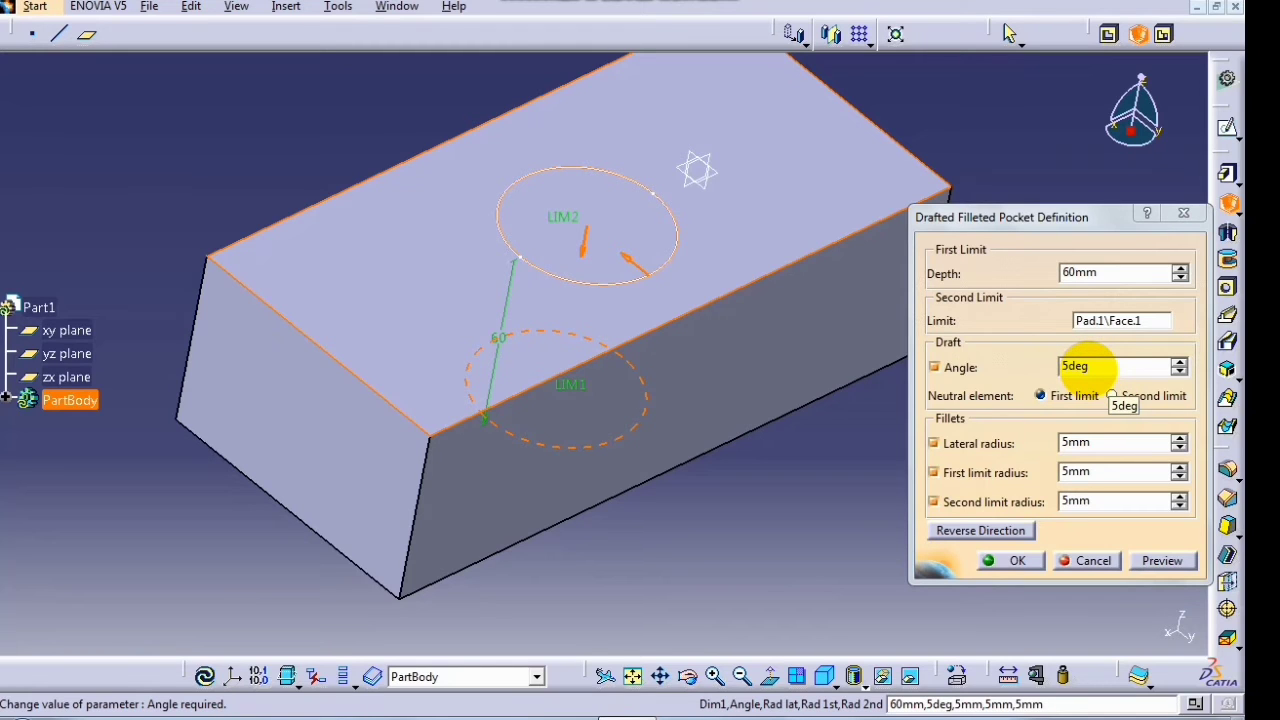
pyautogui.write('101')
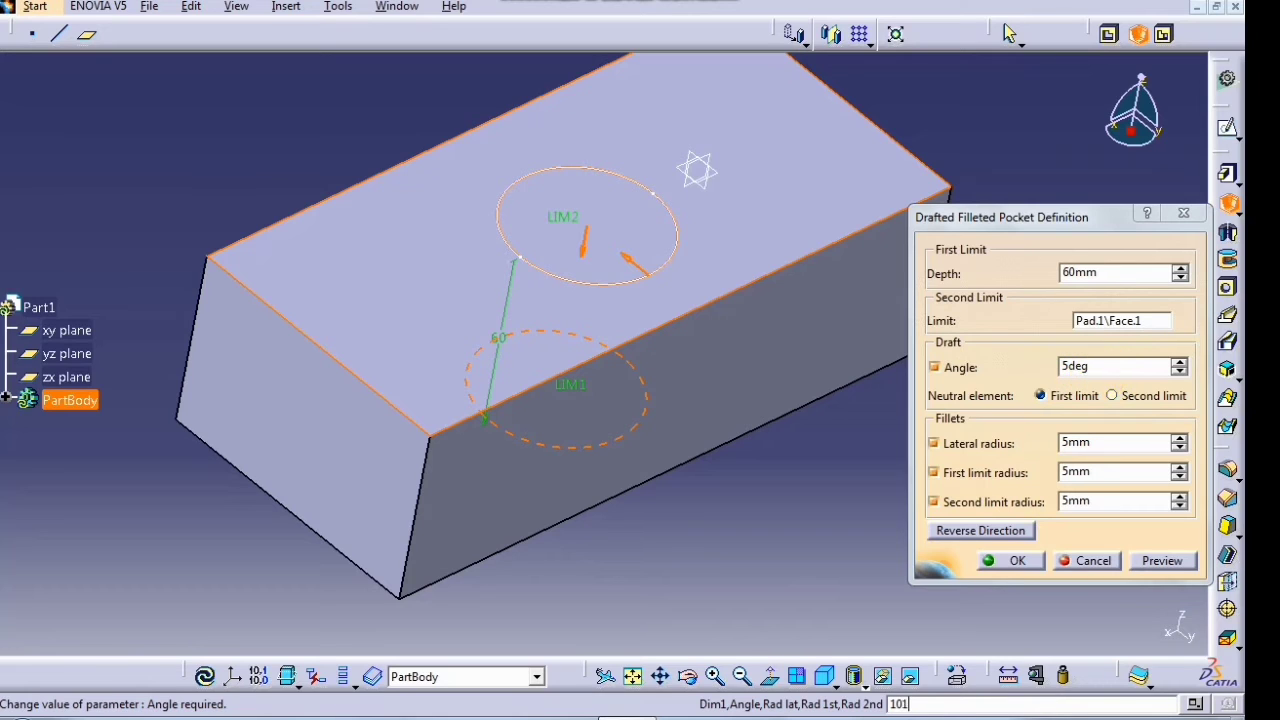
pyautogui.click(1097, 368)
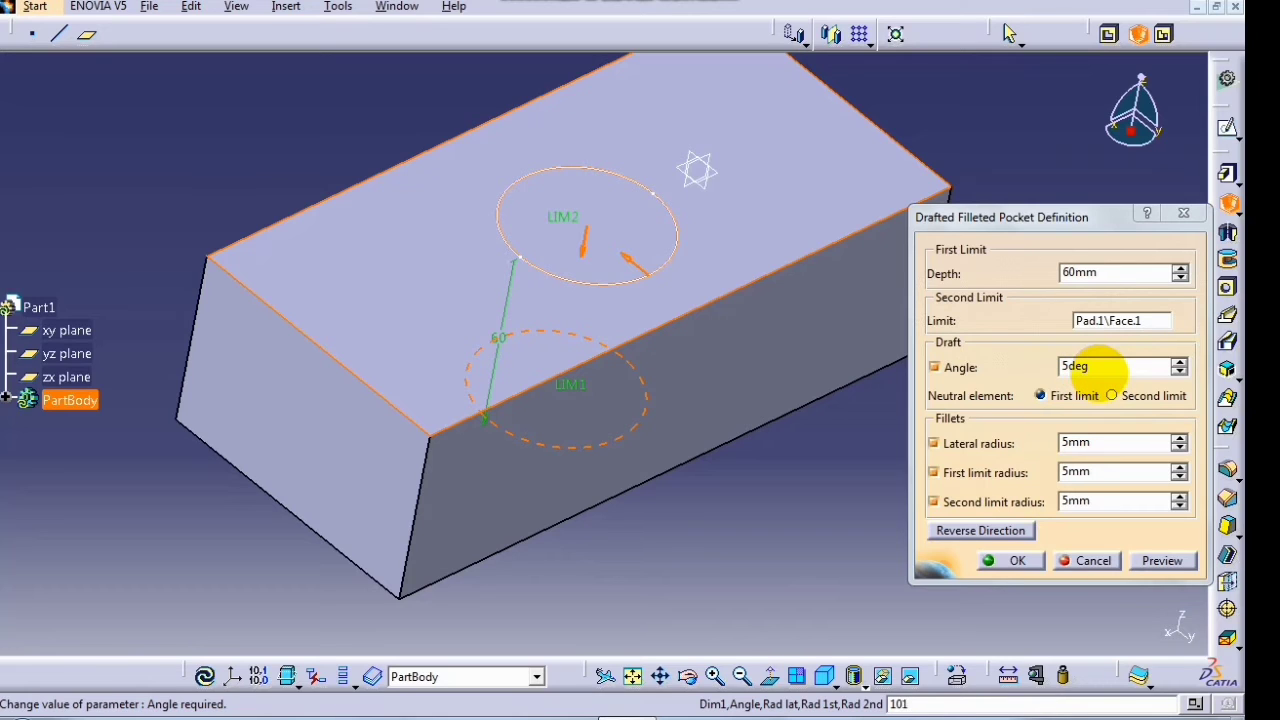
pyautogui.write('1')
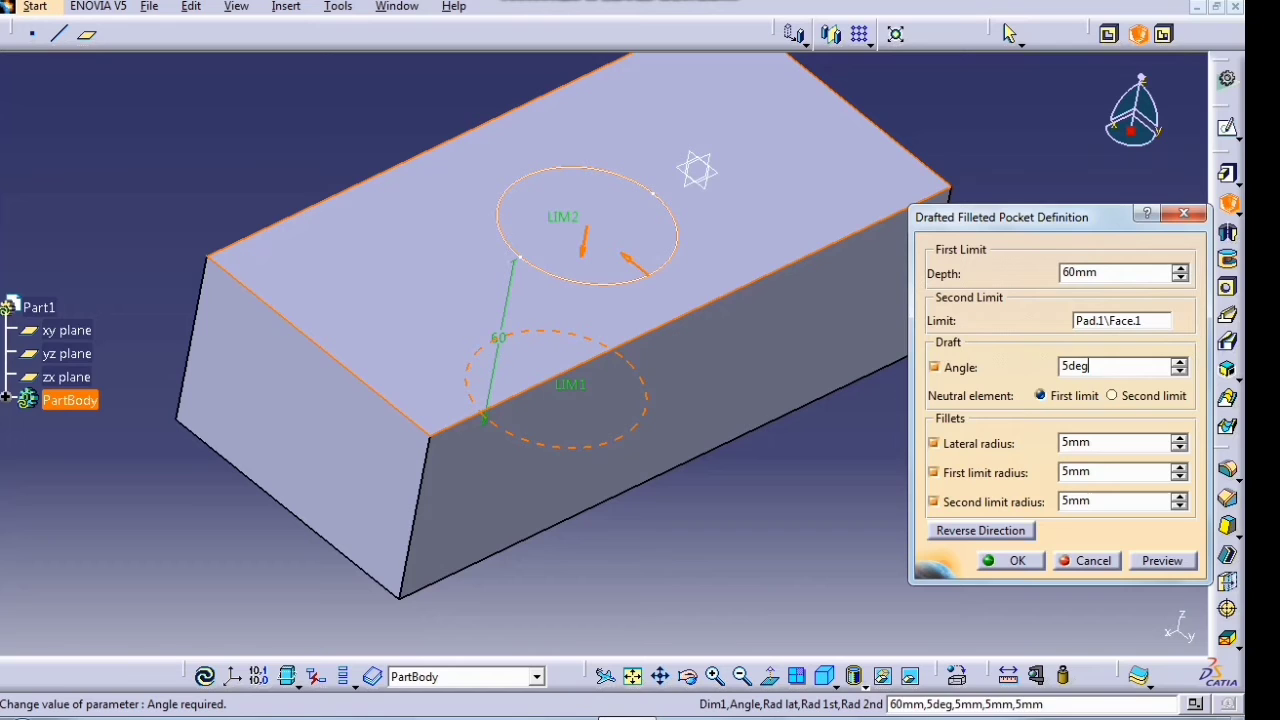
pyautogui.write('10')
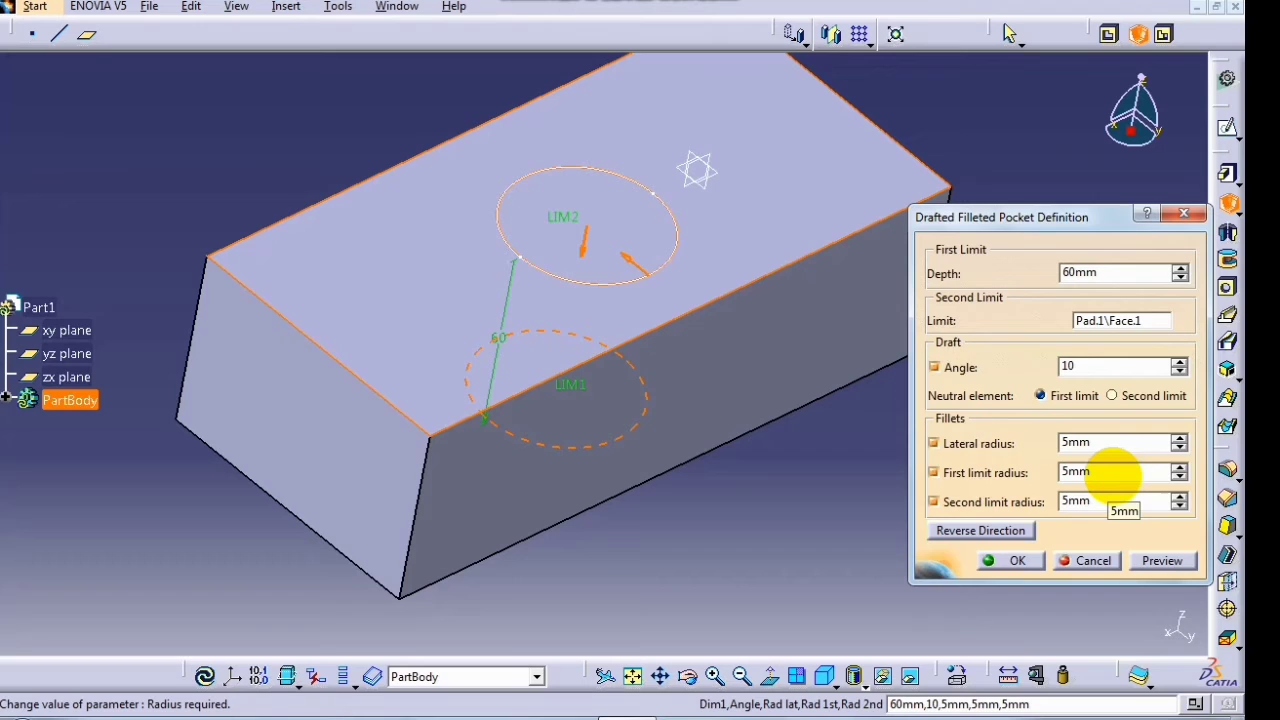
# - Set the pocket fillet radii to 10 mm first limit, 6 mm second limit, 8 mm lateral
pyautogui.moveTo(1108, 474); pyautogui.dragTo(1060, 472)
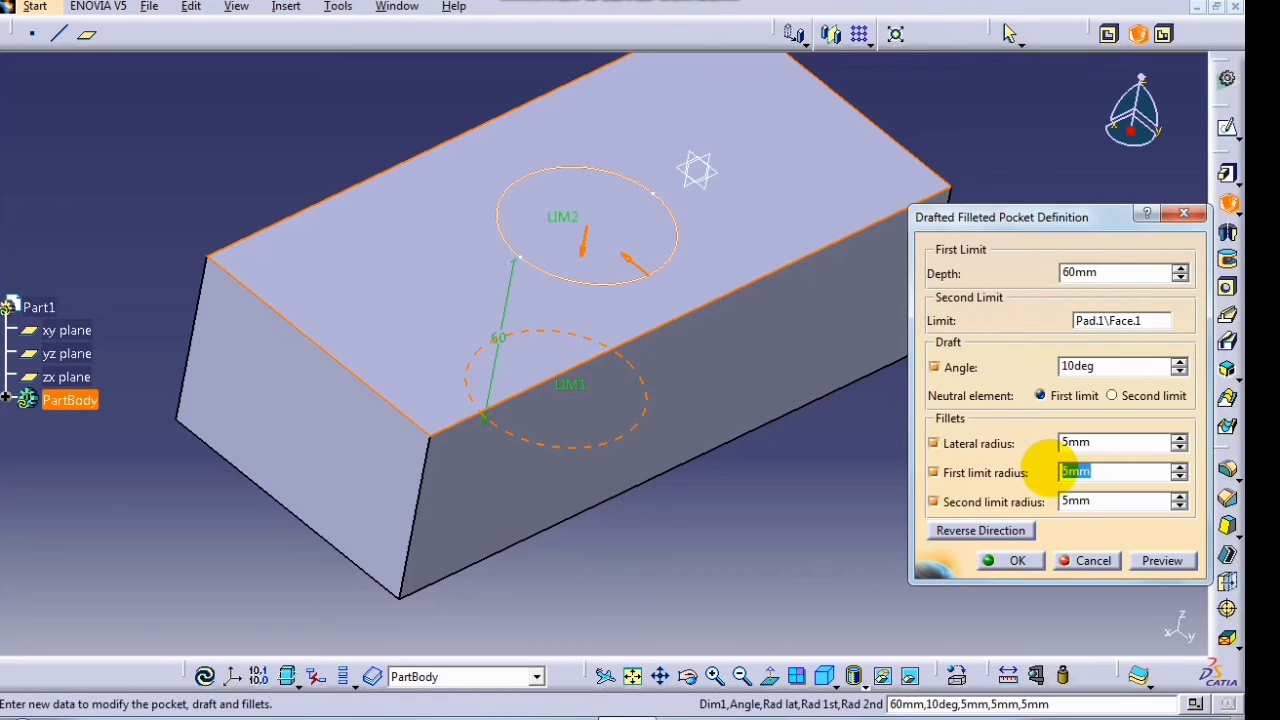
pyautogui.write('10')
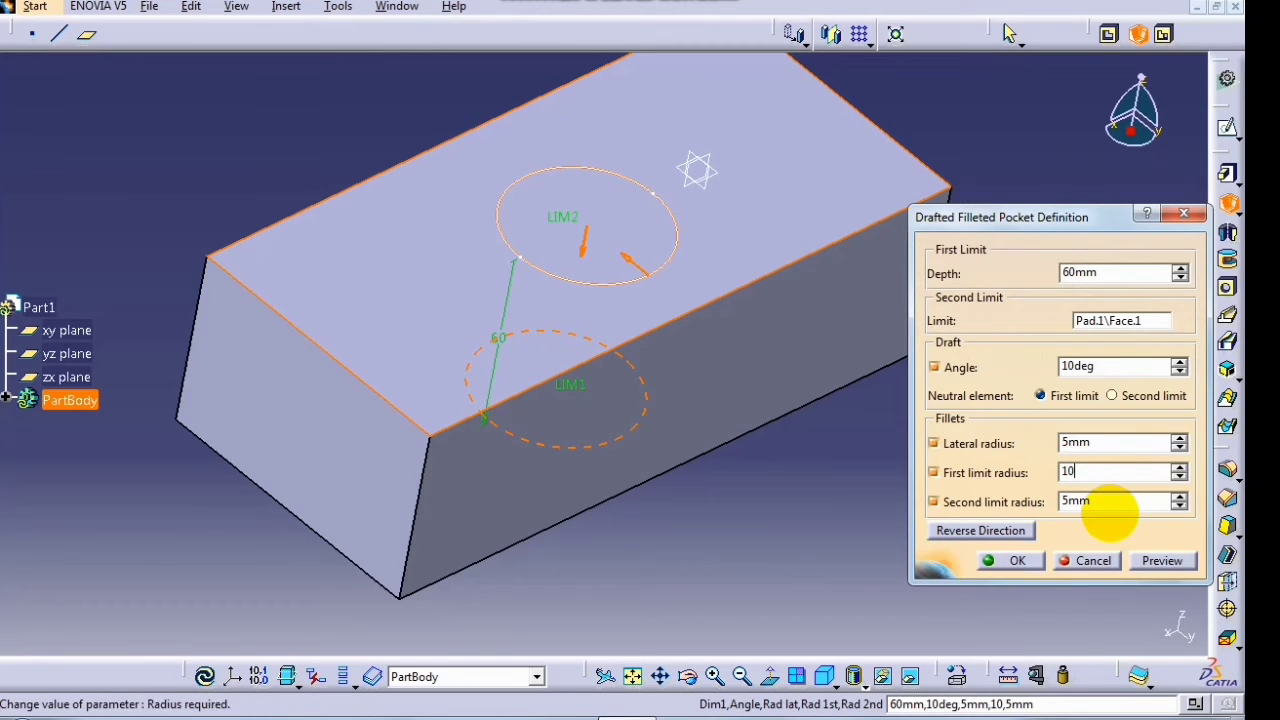
pyautogui.doubleClick(1105, 502)
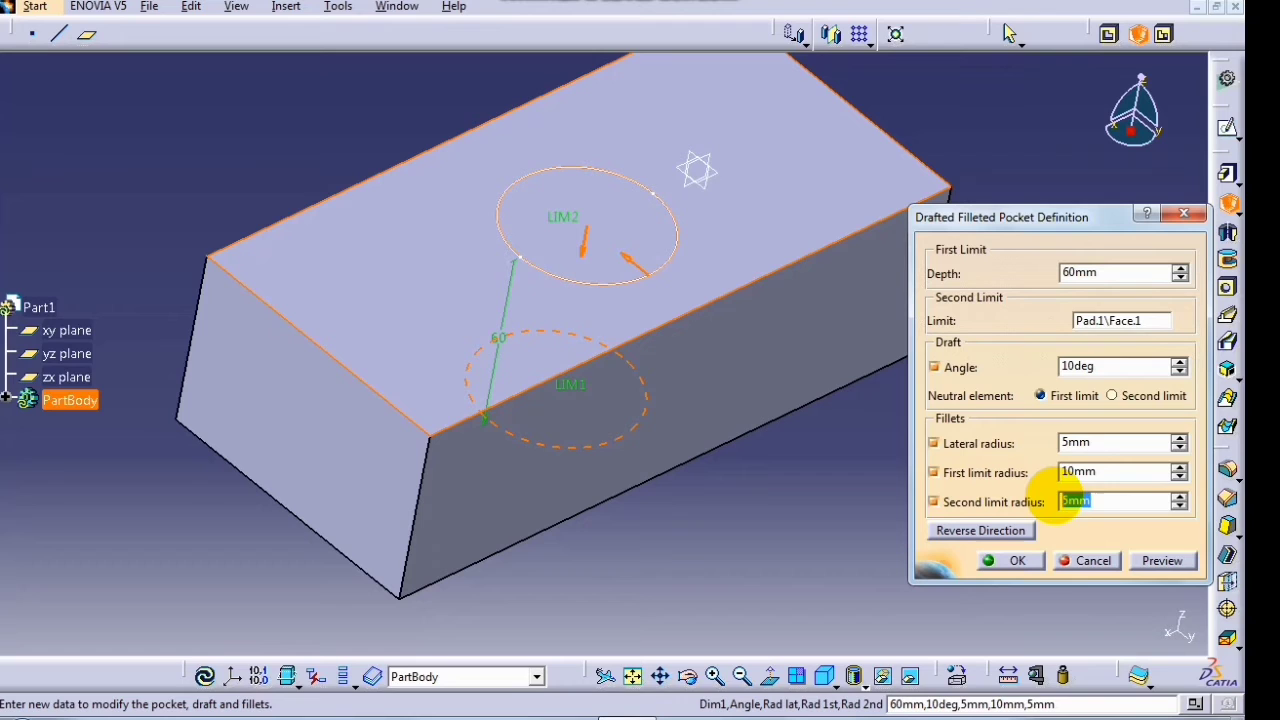
pyautogui.write('6')
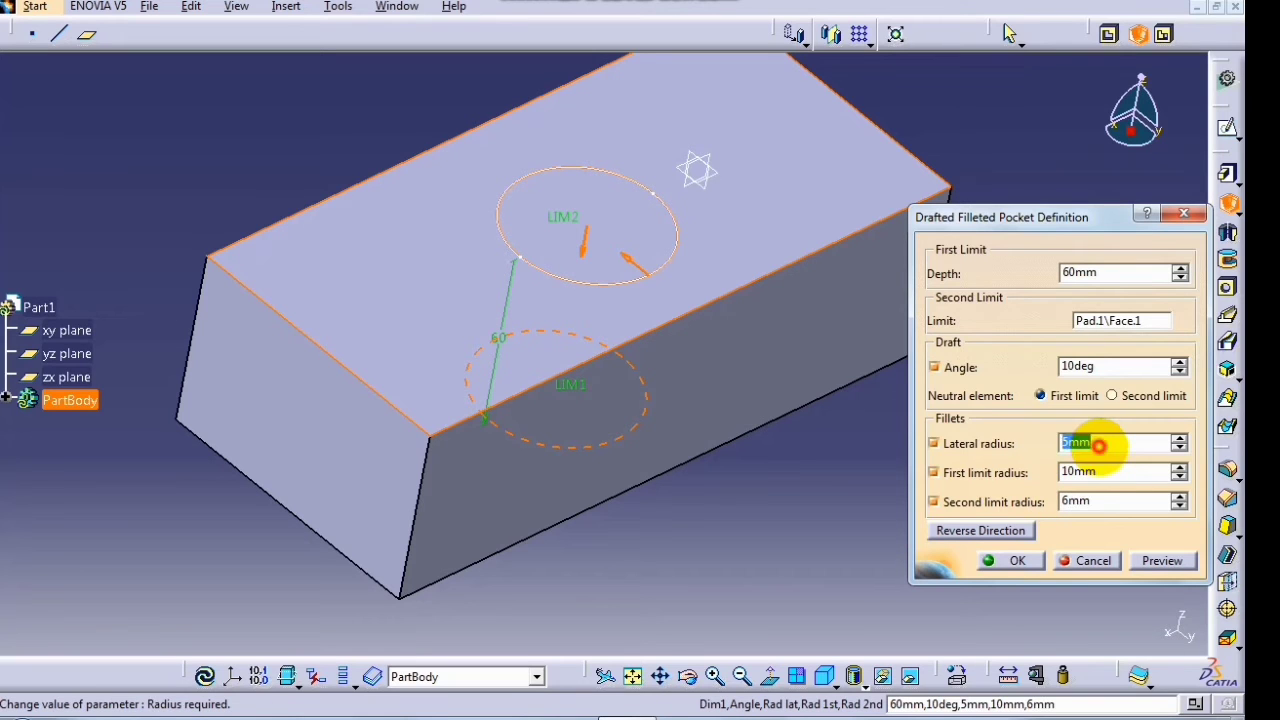
pyautogui.write('8')
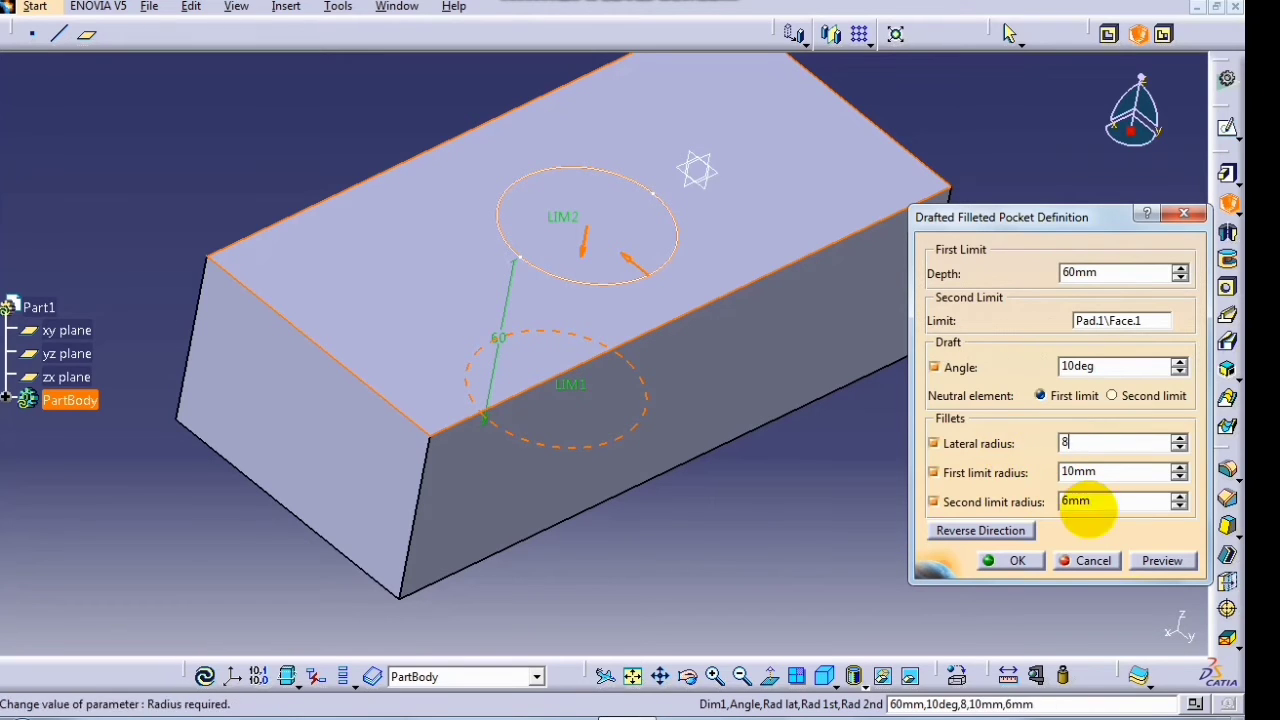
pyautogui.click(1158, 560)
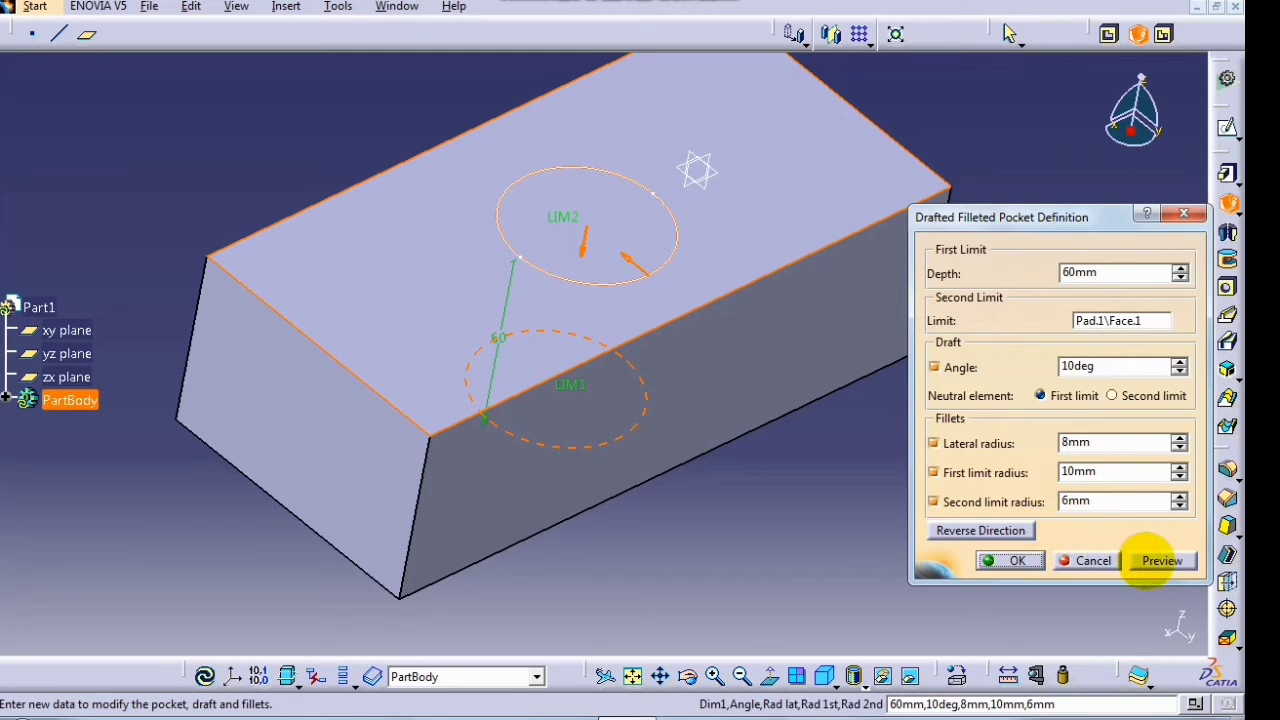
# - Preview the pocket and dismiss the update error that appears
pyautogui.click(1150, 560)
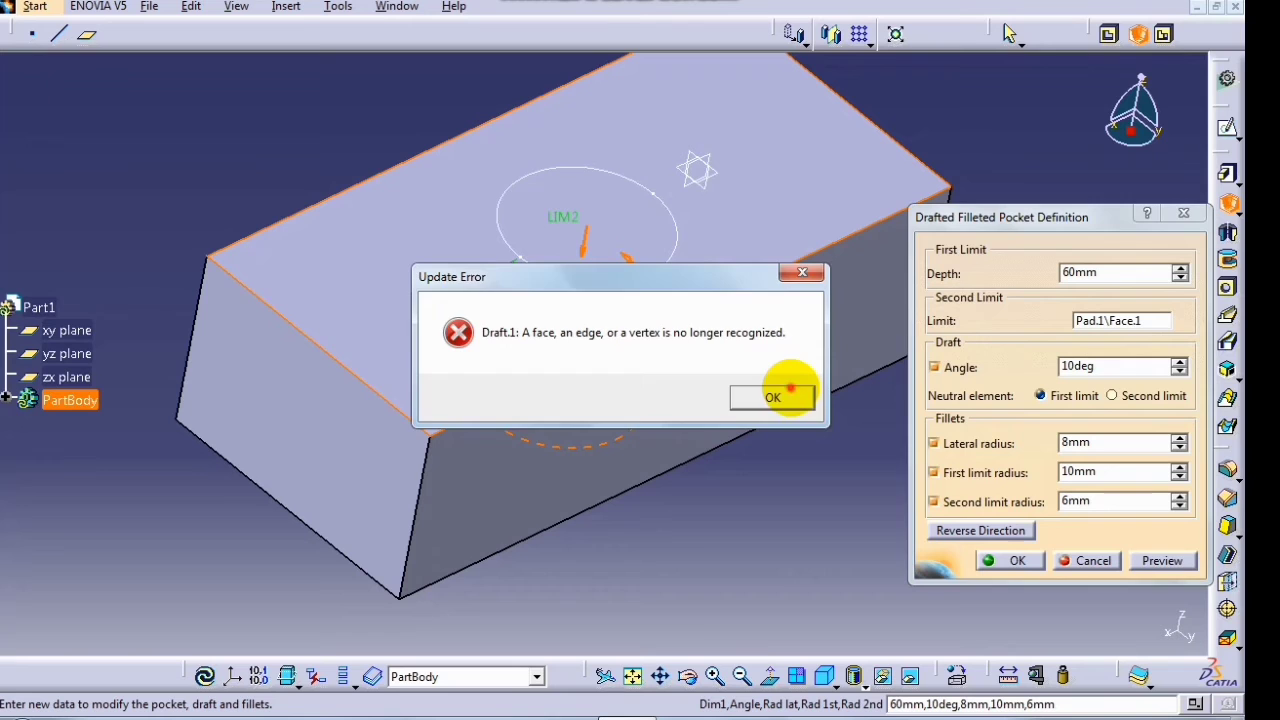
pyautogui.click(788, 396)
pyautogui.moveTo(777, 286); pyautogui.dragTo(820, 400, button='middle')
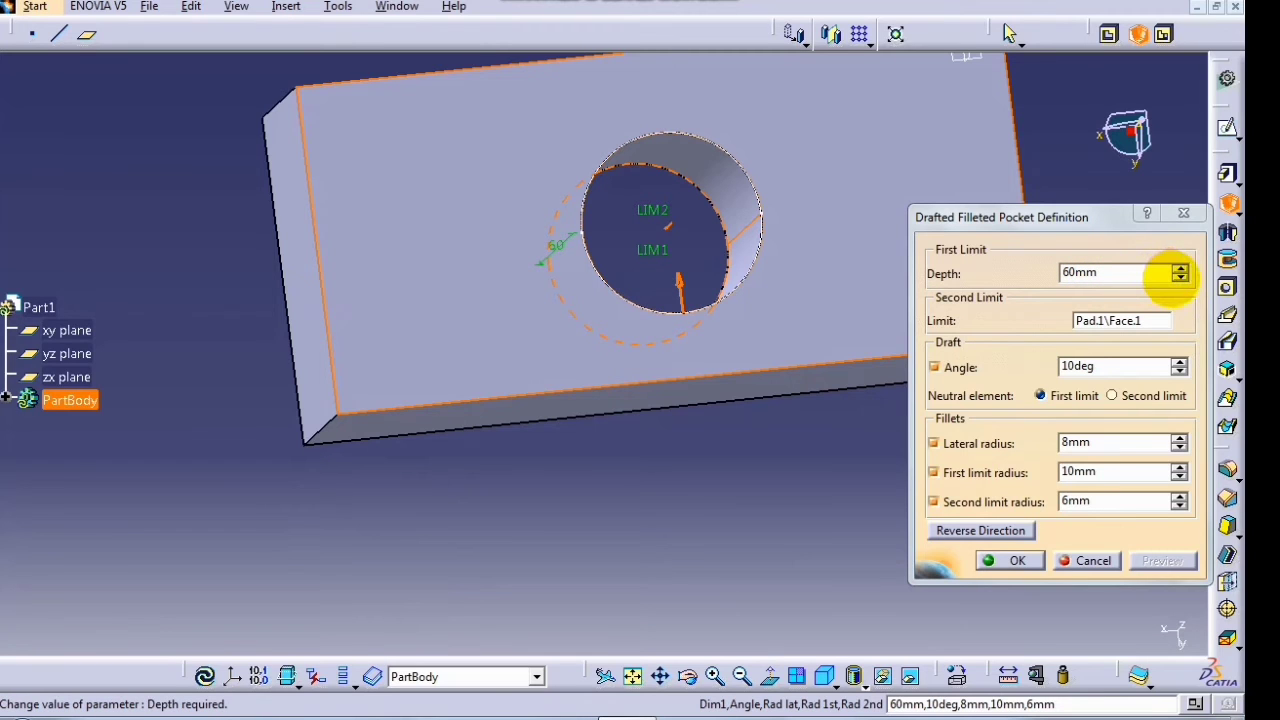
# - Change the pocket depth from 60 mm to 50 mm
pyautogui.doubleClick(1100, 273)
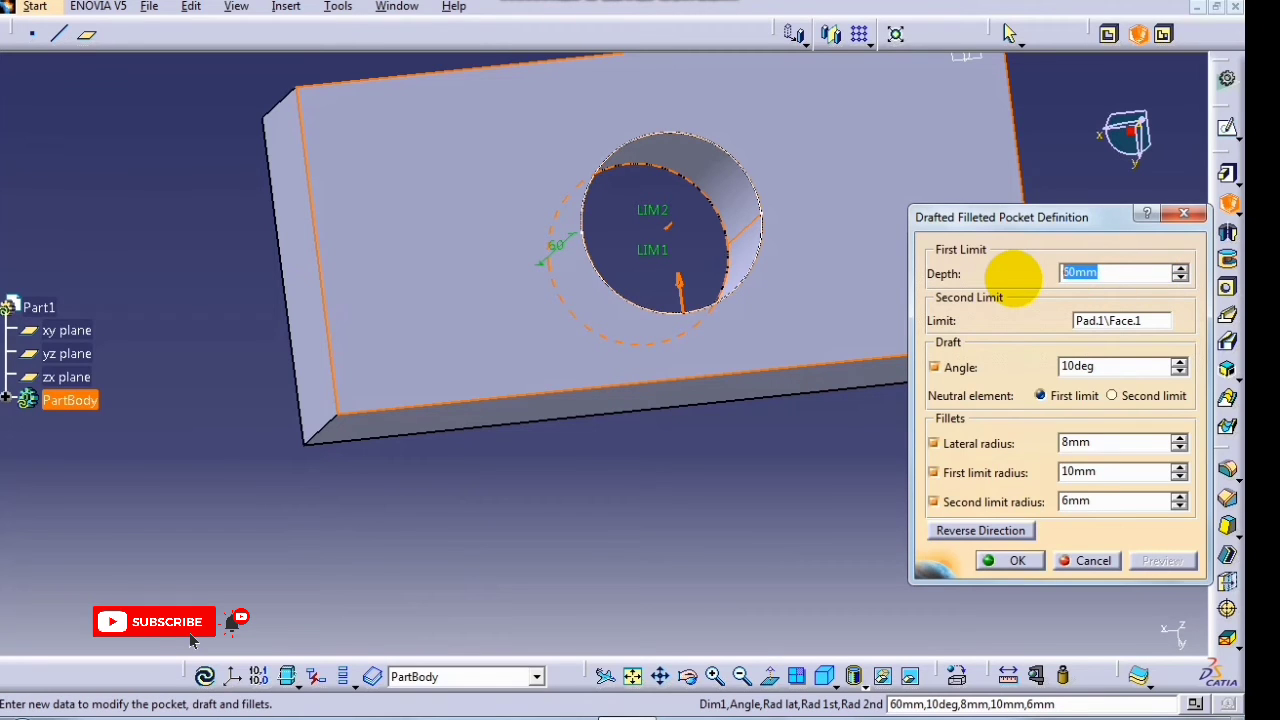
pyautogui.write('50')
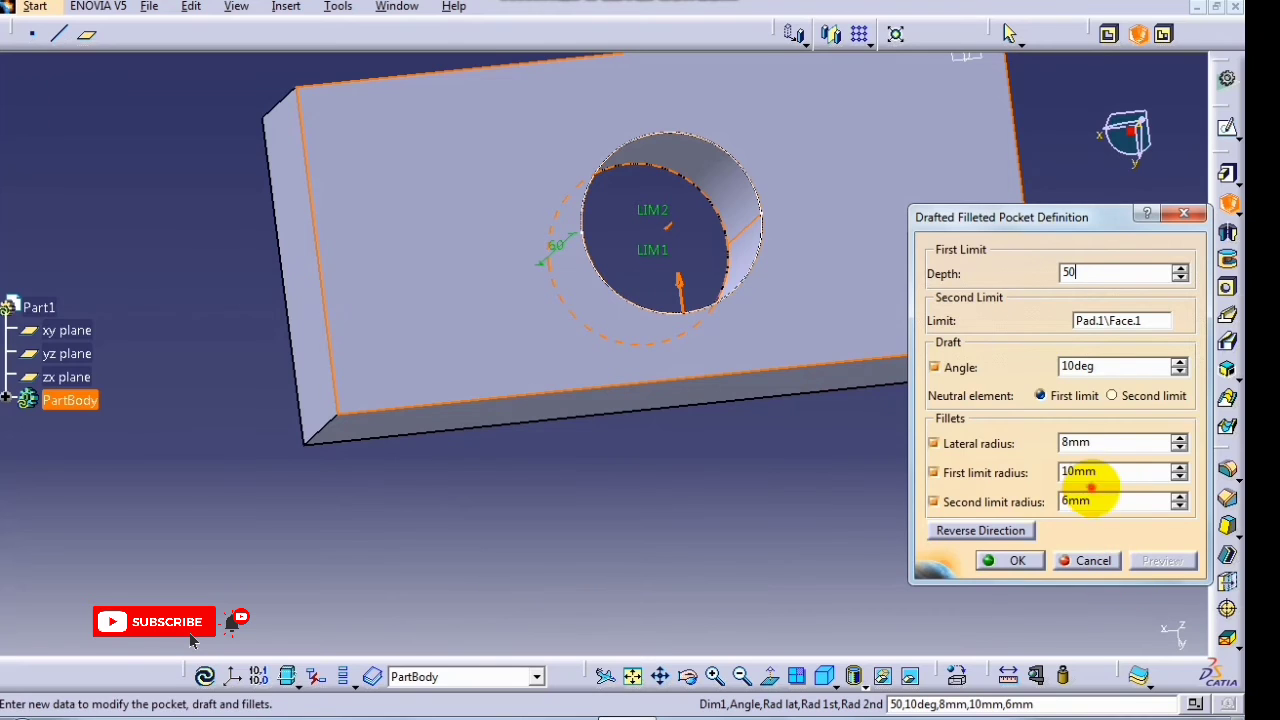
pyautogui.press('Return')
# - Preview the 50 mm deep drafted filleted pocket and orbit the block to inspect it
pyautogui.click(1160, 560)
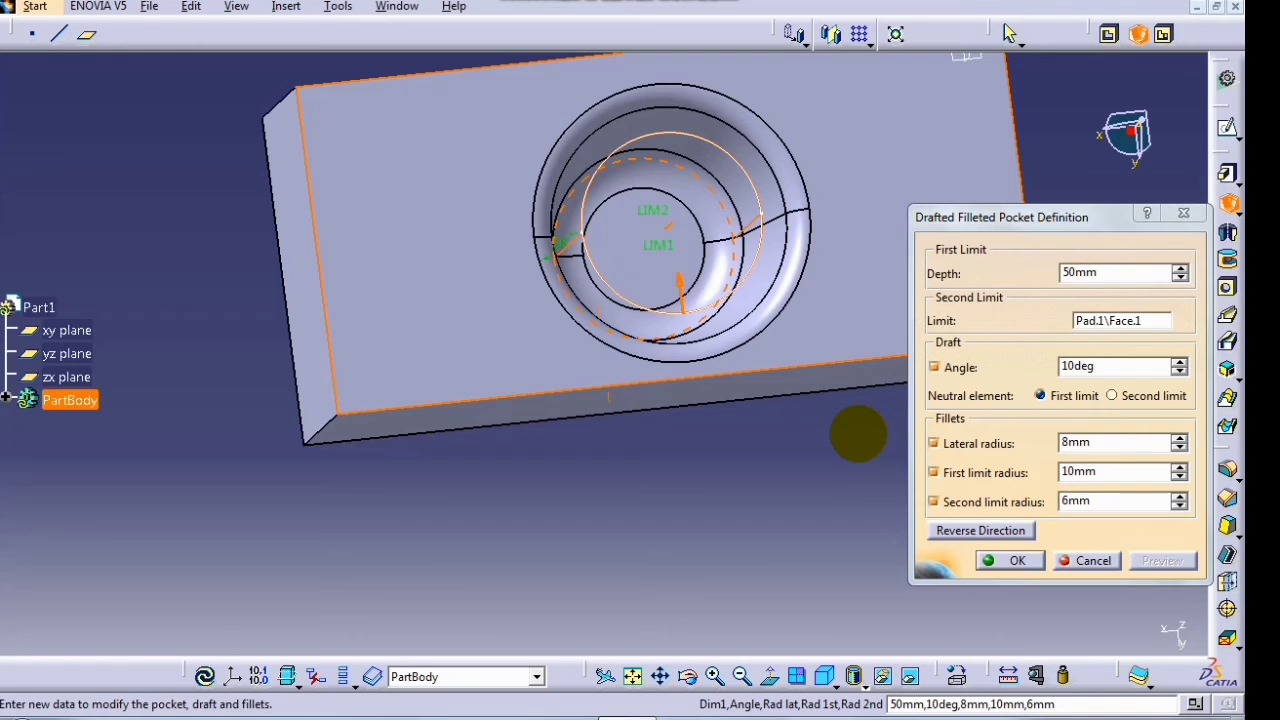
pyautogui.moveTo(858, 433)
pyautogui.mouseDown(button='middle')
pyautogui.moveTo(737, 280)
pyautogui.moveTo(669, 294)
pyautogui.moveTo(506, 391)
pyautogui.moveTo(446, 400)
pyautogui.moveTo(457, 280)
pyautogui.moveTo(620, 322)
pyautogui.mouseUp(button='middle')
pyautogui.moveTo(688, 355); pyautogui.dragTo(478, 390, button='middle')
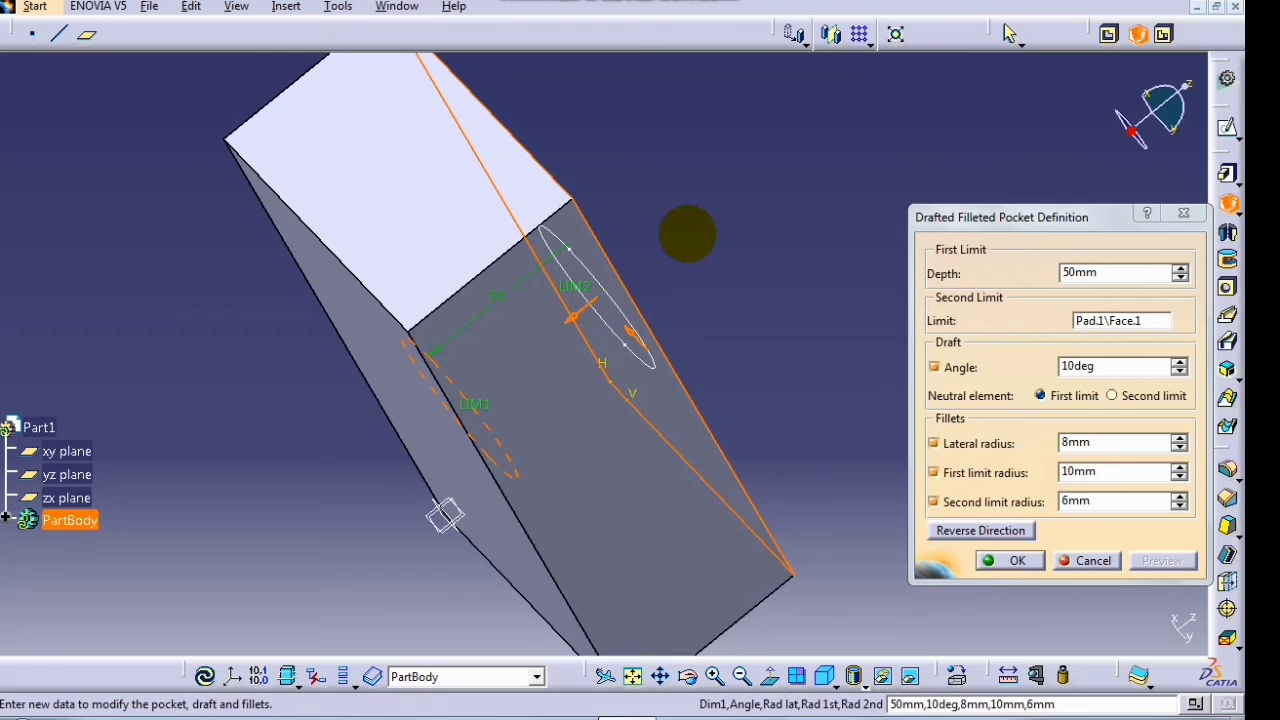
pyautogui.moveTo(687, 234); pyautogui.dragTo(490, 438, button='middle')
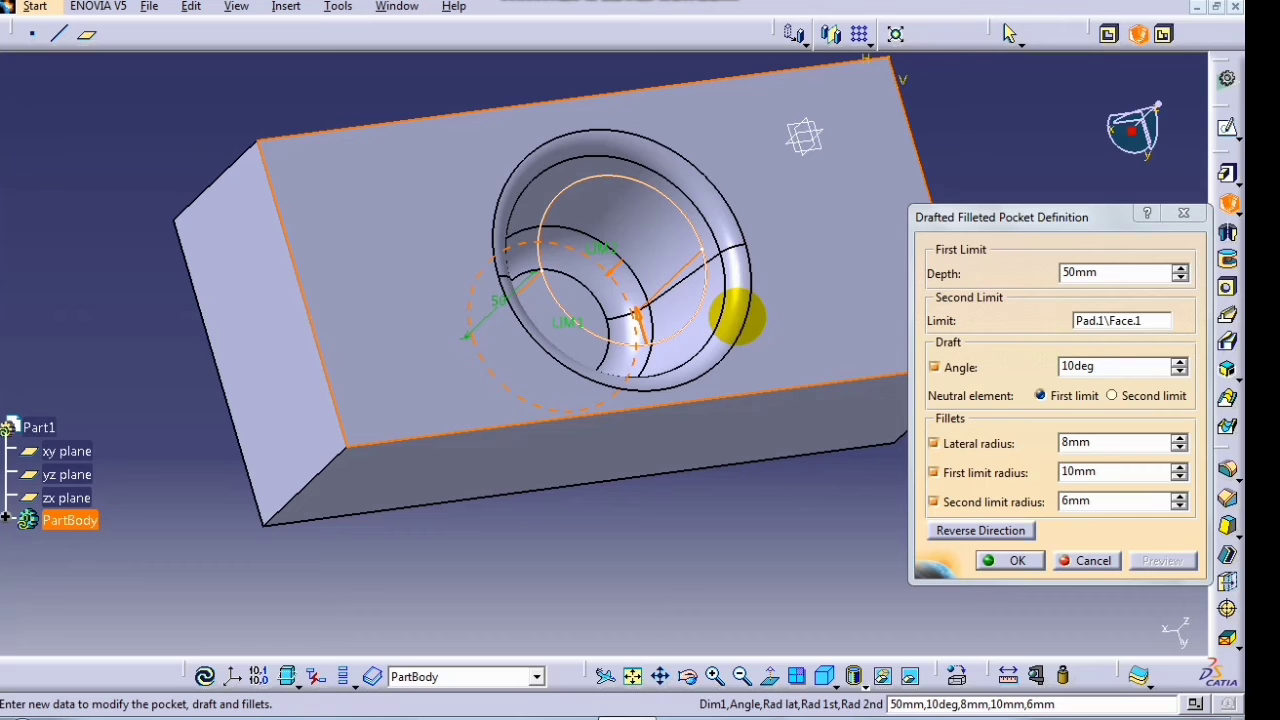
pyautogui.moveTo(759, 519); pyautogui.dragTo(600, 610, button='middle')
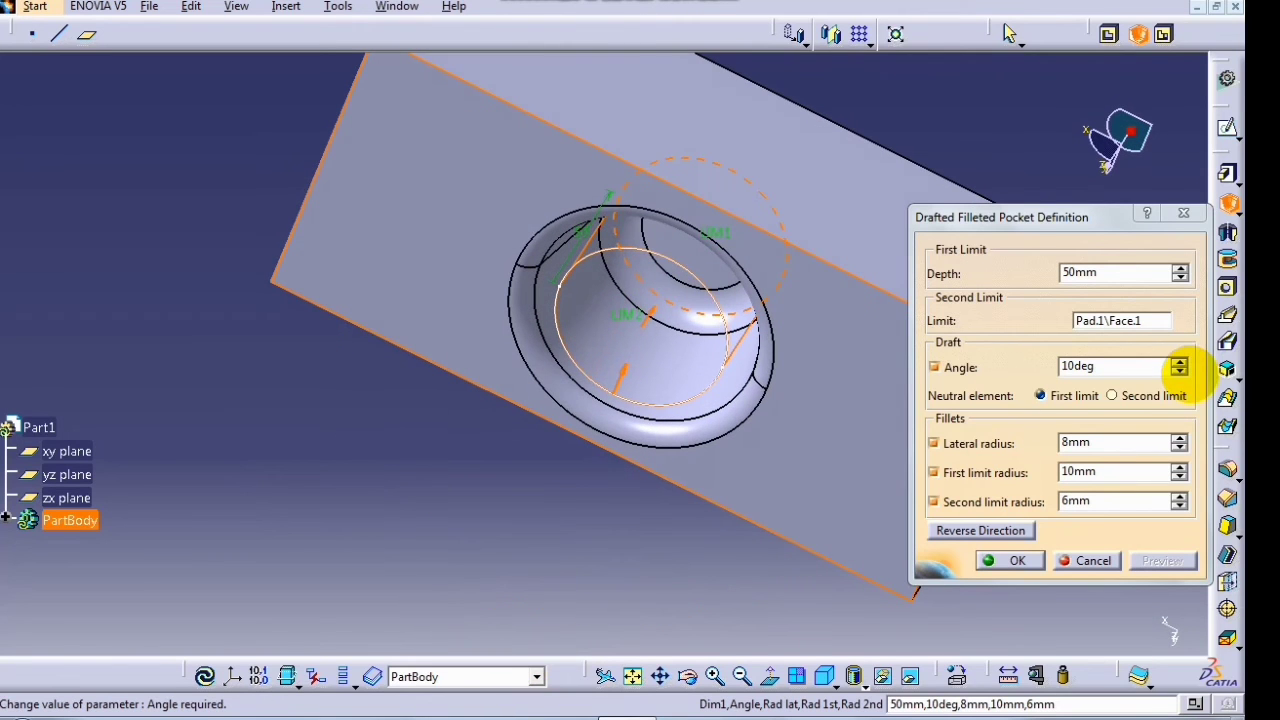
# - Lower the pocket's draft angle to 2deg and preview it
pyautogui.click(1180, 371)
pyautogui.click(1180, 371)
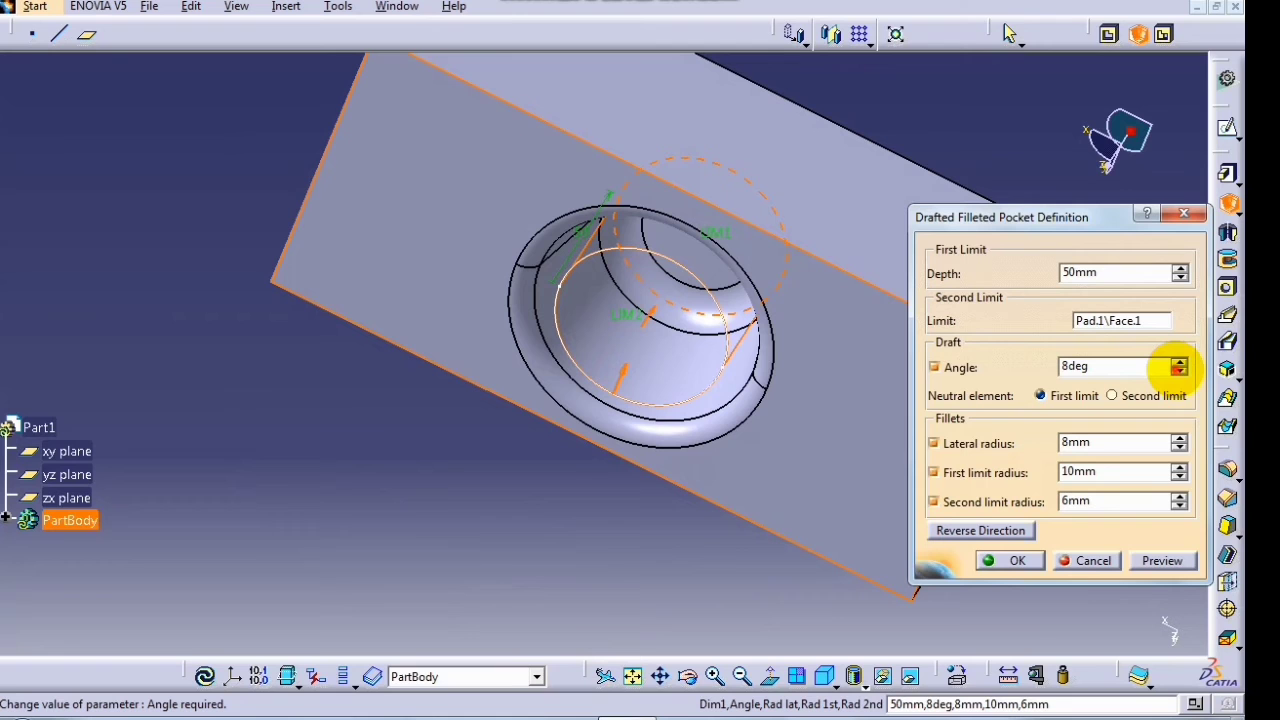
pyautogui.click(1180, 371)
pyautogui.click(1180, 371)
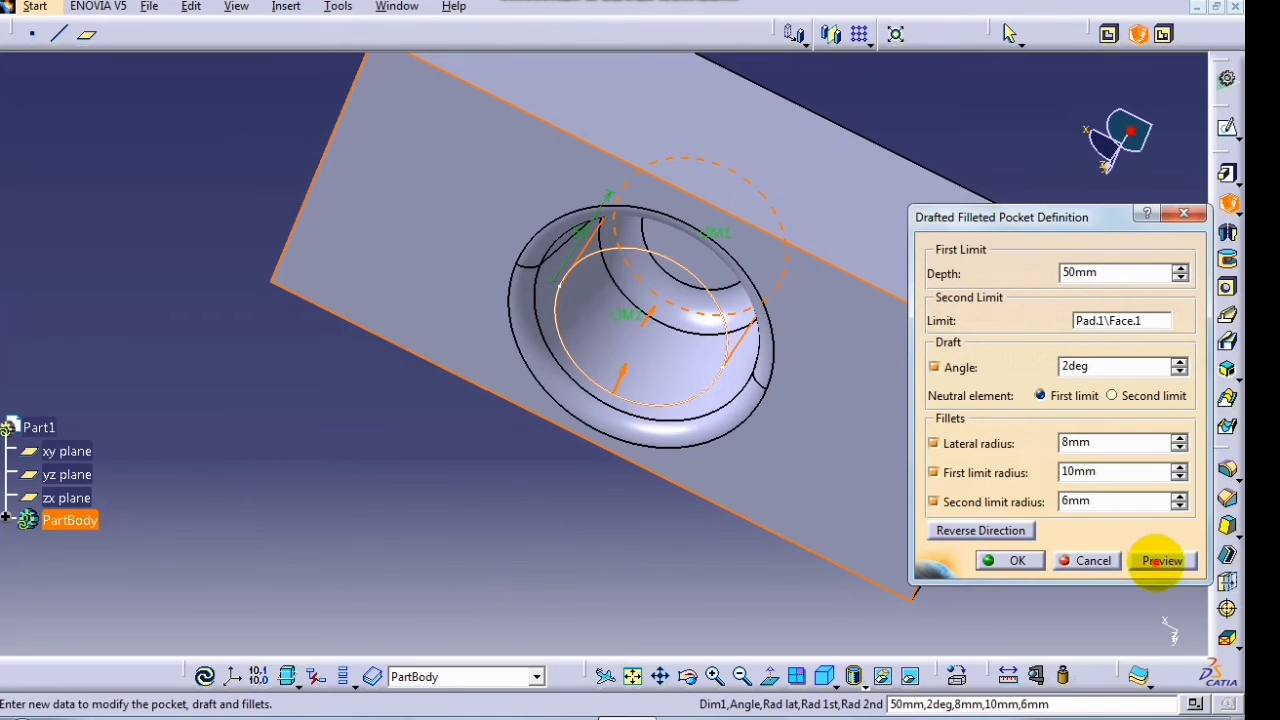
pyautogui.click(1157, 560)
pyautogui.moveTo(740, 549); pyautogui.dragTo(766, 537, button='middle')
# - Set the lateral fillet radius to 5 mm and preview the updated pocket
pyautogui.doubleClick(1092, 442)
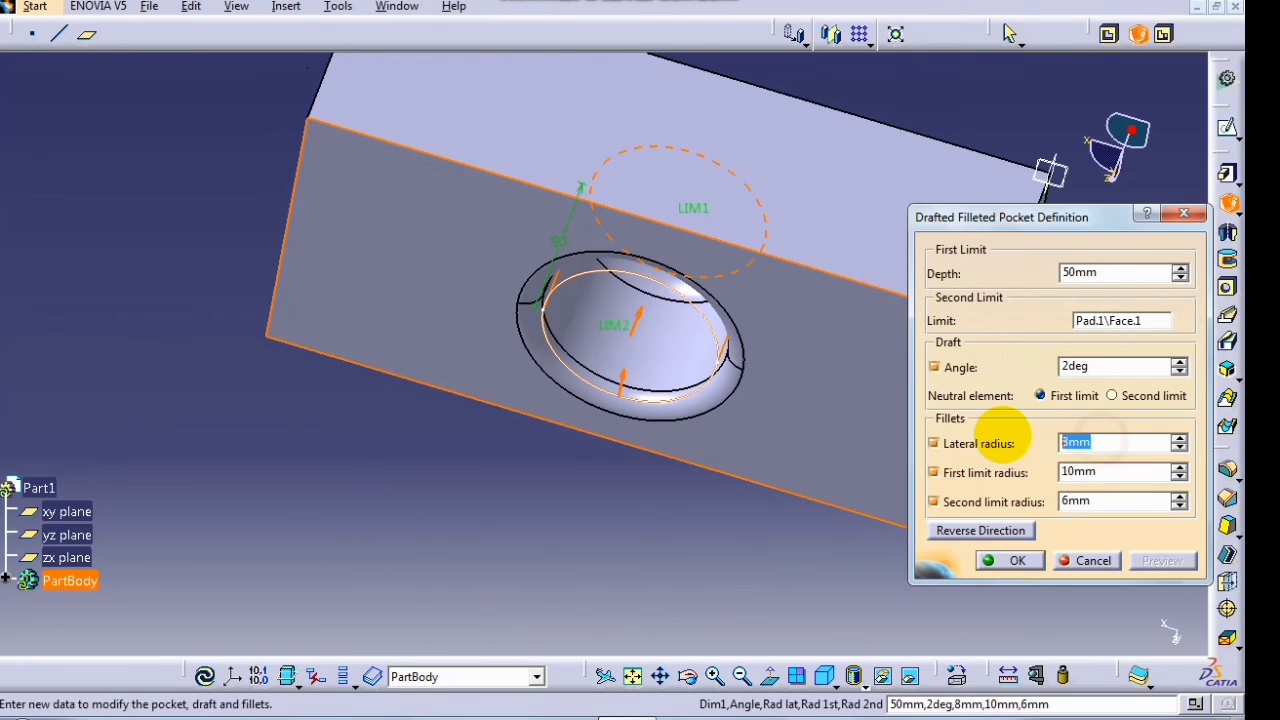
pyautogui.write('5')
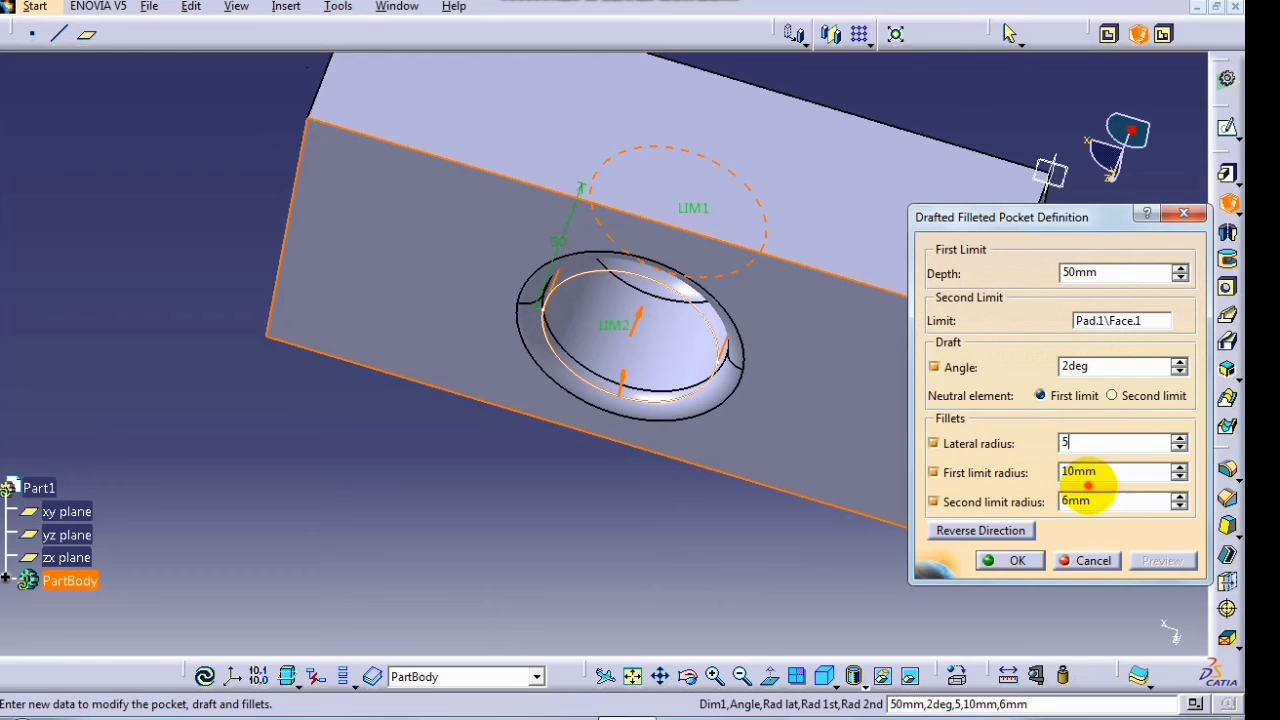
pyautogui.click(1105, 472)
pyautogui.click(1152, 557)
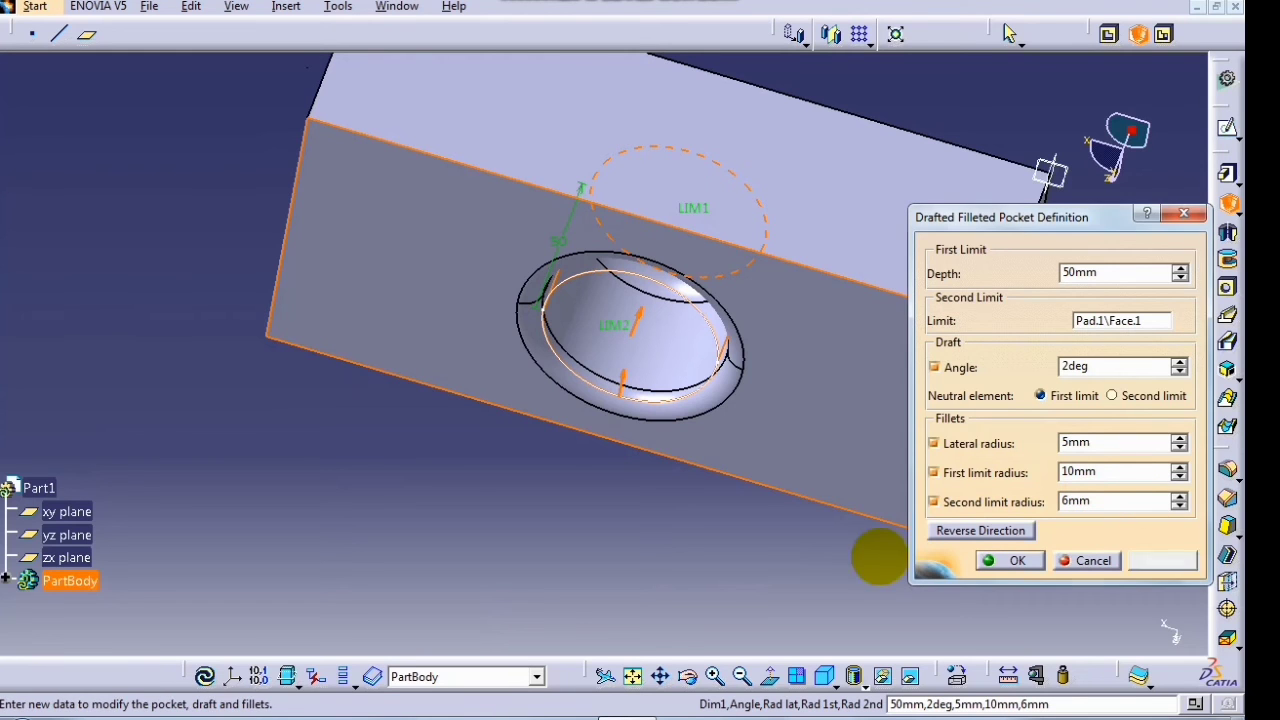
pyautogui.moveTo(820, 543); pyautogui.dragTo(778, 282, button='middle')
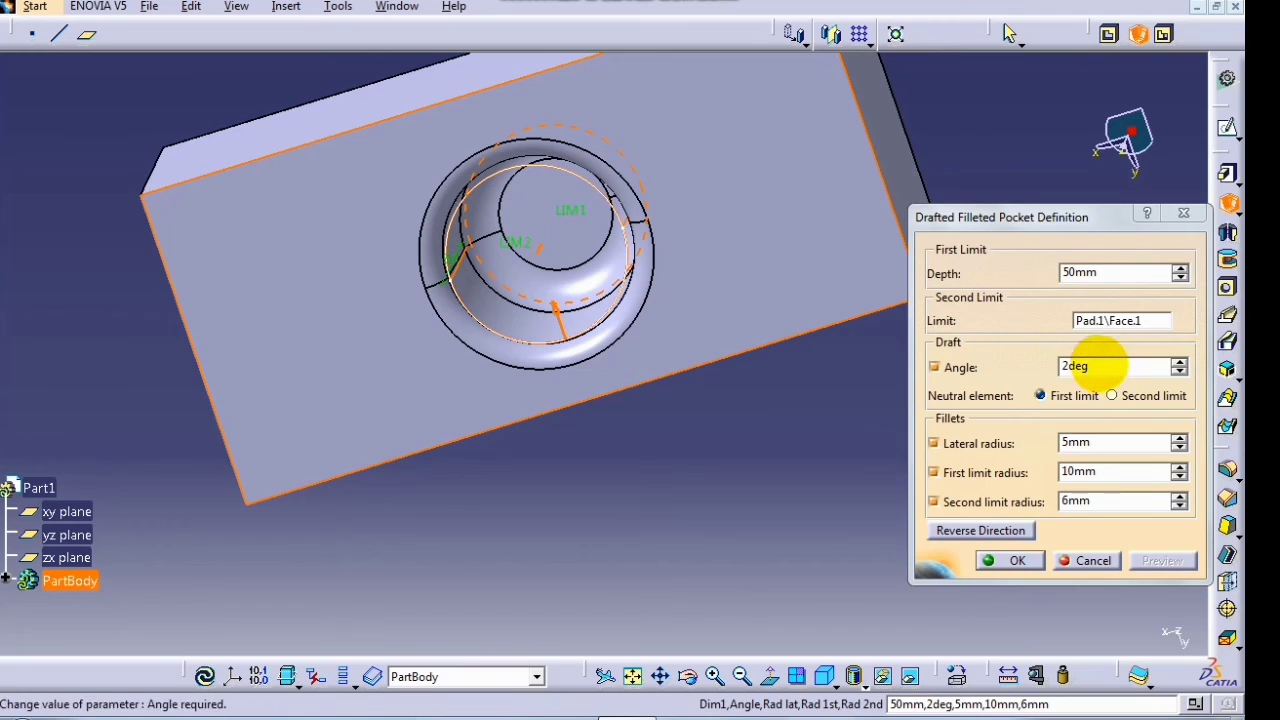
# - Enter a 15deg draft angle and preview the flared pocket from a tilted view
pyautogui.doubleClick(1100, 365)
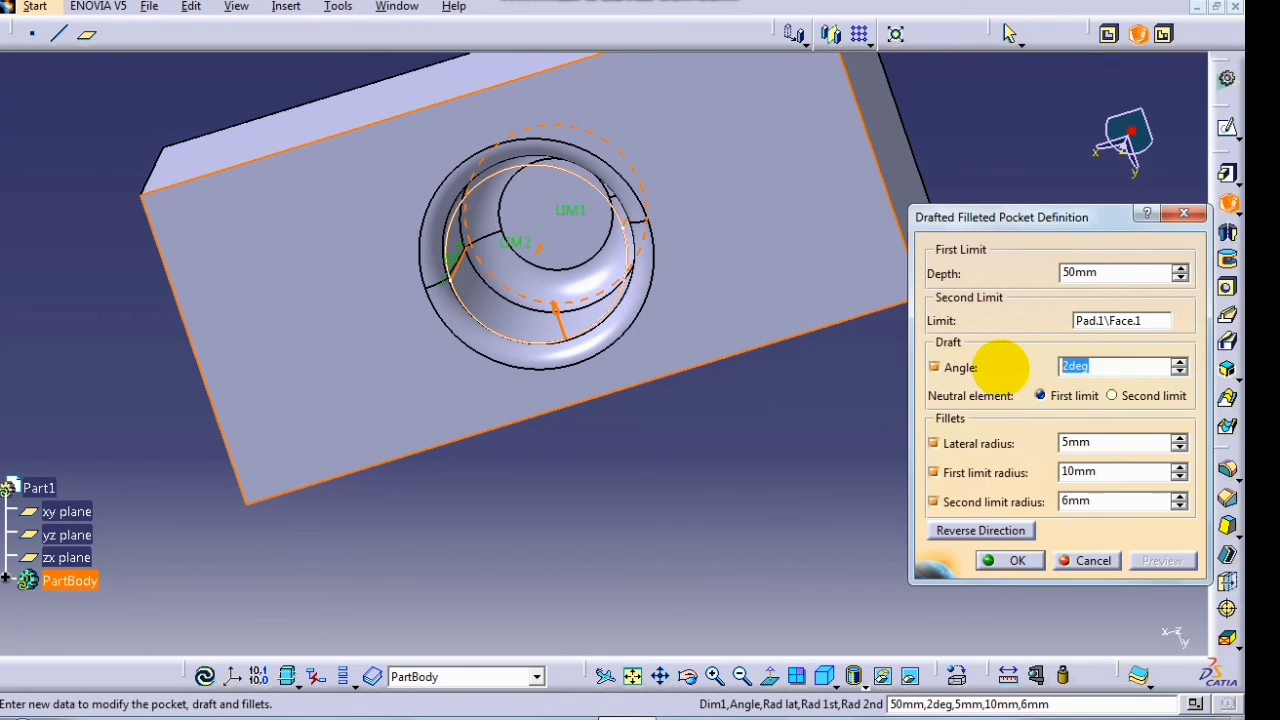
pyautogui.write('15')
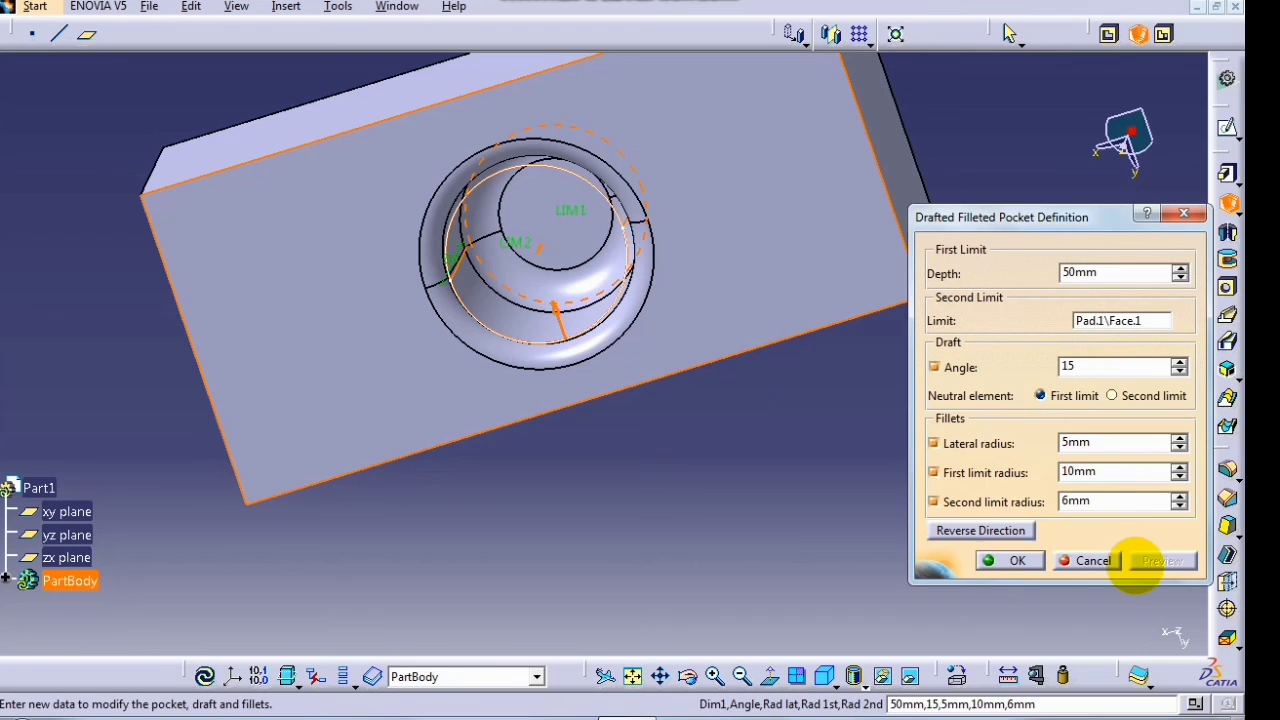
pyautogui.click(1152, 555)
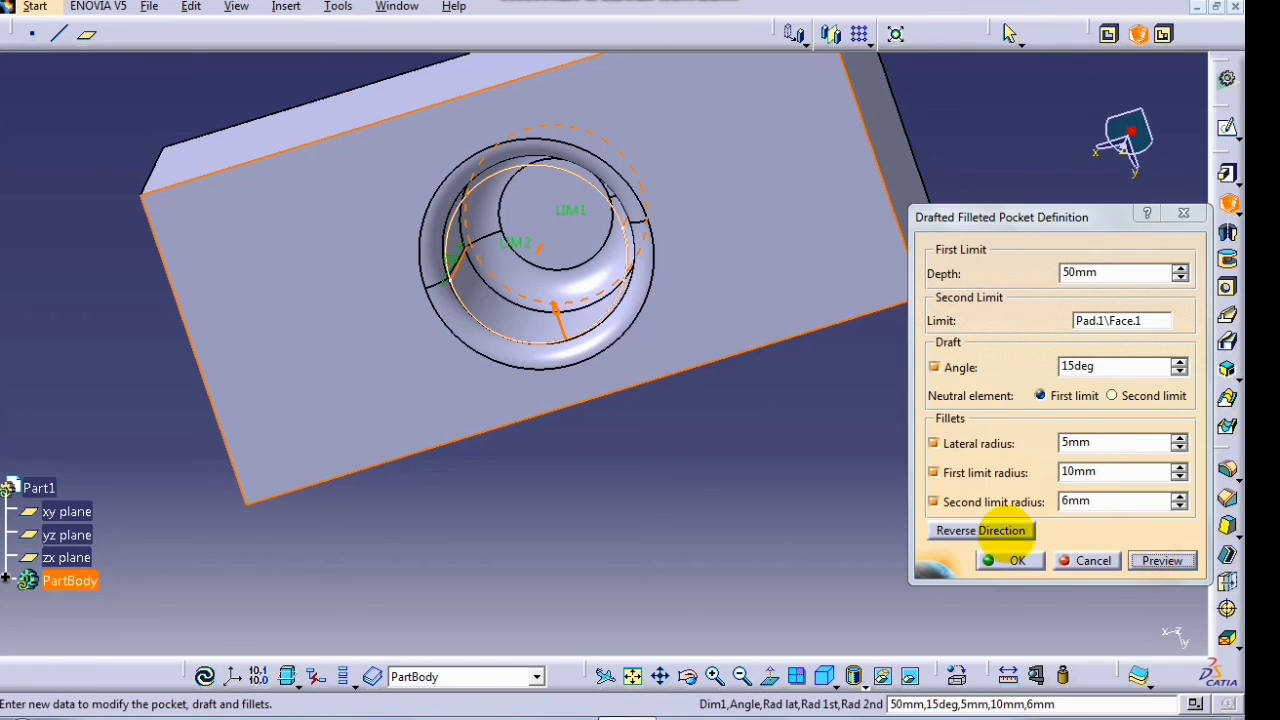
pyautogui.moveTo(765, 405)
pyautogui.mouseDown(button='middle')
pyautogui.moveTo(691, 354)
pyautogui.moveTo(714, 214)
pyautogui.moveTo(734, 351)
pyautogui.moveTo(705, 515)
pyautogui.moveTo(614, 437)
pyautogui.moveTo(534, 500)
pyautogui.moveTo(544, 515)
pyautogui.moveTo(543, 457)
pyautogui.moveTo(586, 394)
pyautogui.moveTo(660, 400)
pyautogui.moveTo(666, 580)
pyautogui.moveTo(751, 394)
pyautogui.moveTo(741, 489)
pyautogui.moveTo(651, 409)
pyautogui.moveTo(709, 363)
pyautogui.moveTo(586, 363)
pyautogui.moveTo(686, 276)
pyautogui.moveTo(703, 363)
pyautogui.moveTo(744, 347)
pyautogui.mouseUp(button='middle')
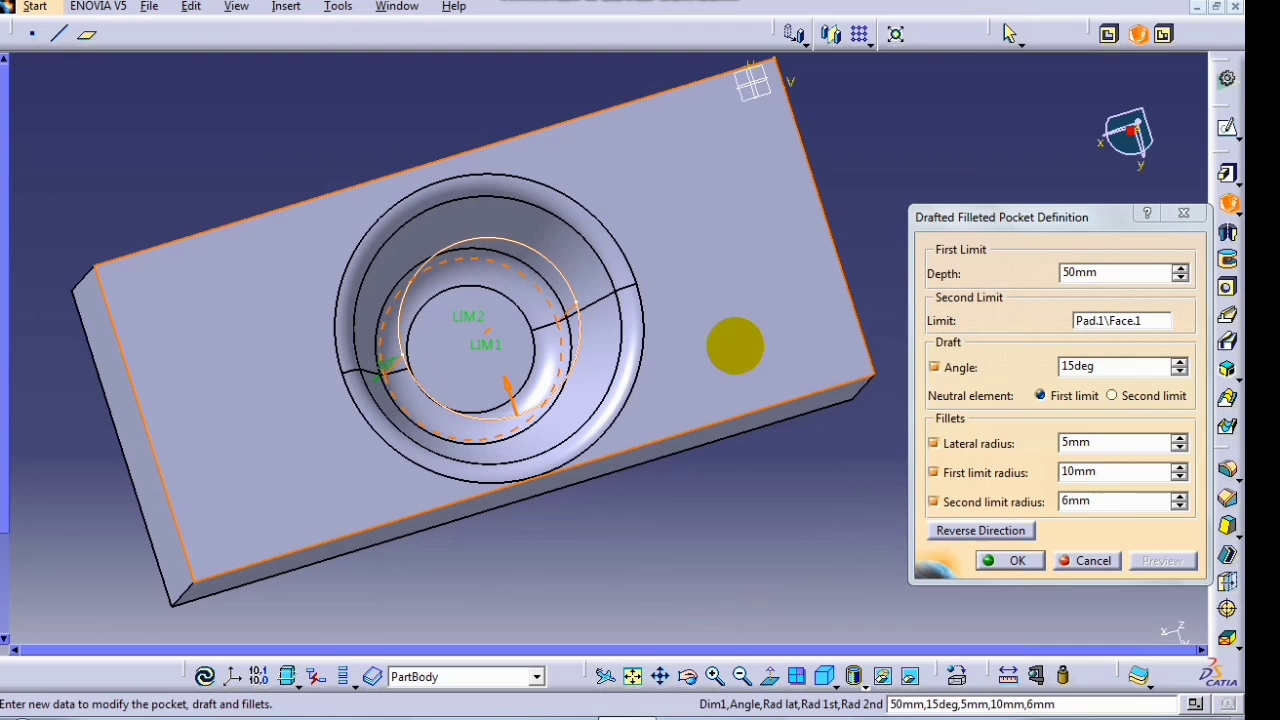
# - Apply the 50 mm deep, 15deg drafted filleted pocket and inspect the finished block
pyautogui.click(990, 560)
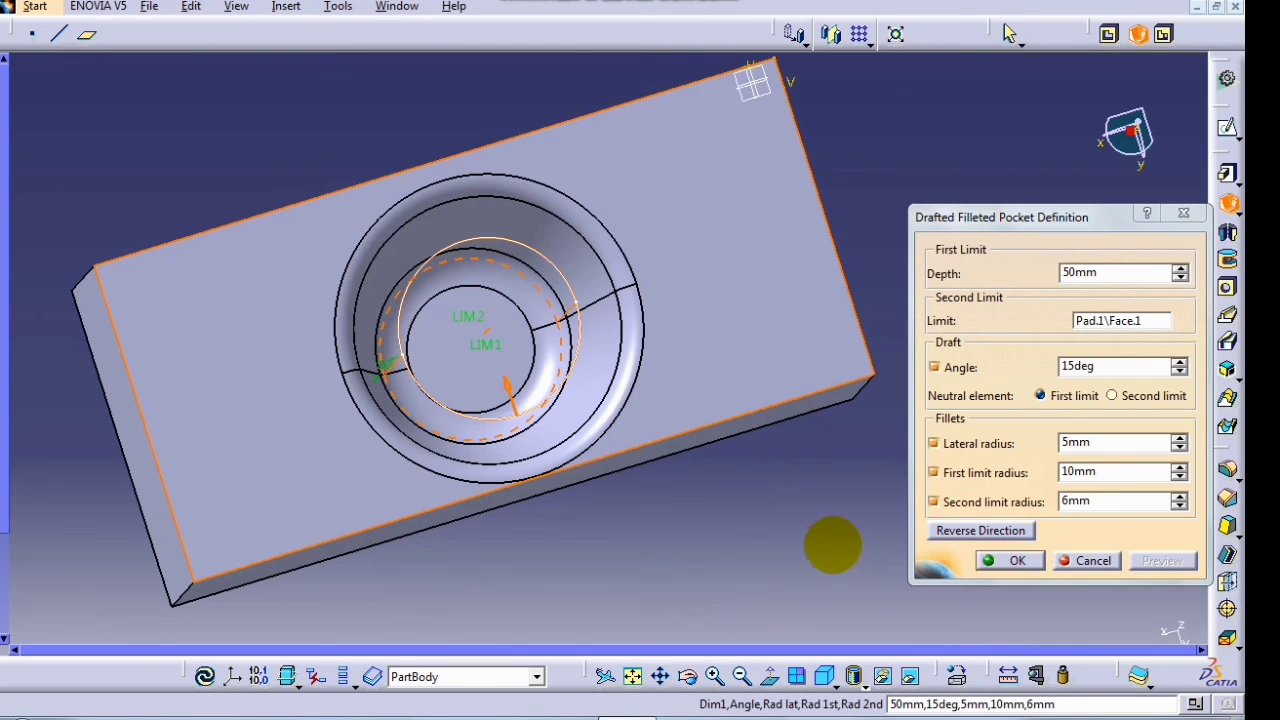
pyautogui.click(800, 503)
pyautogui.moveTo(800, 503); pyautogui.dragTo(762, 541, button='middle')
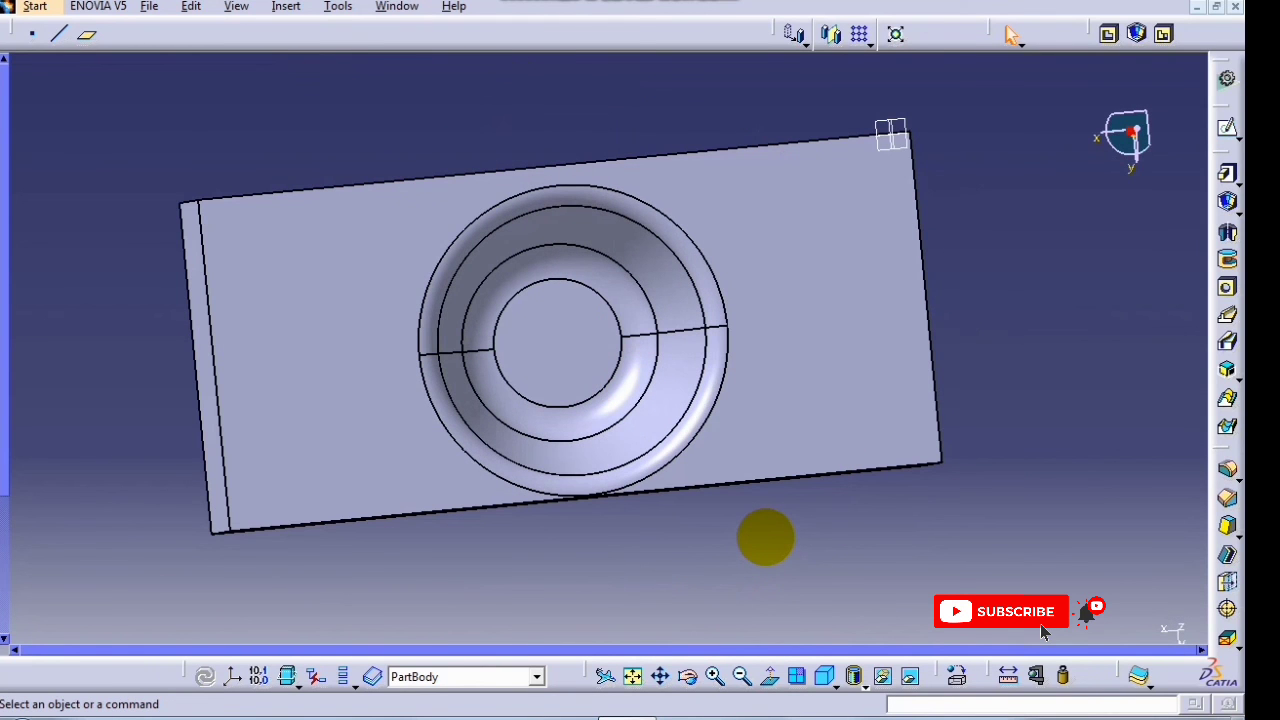